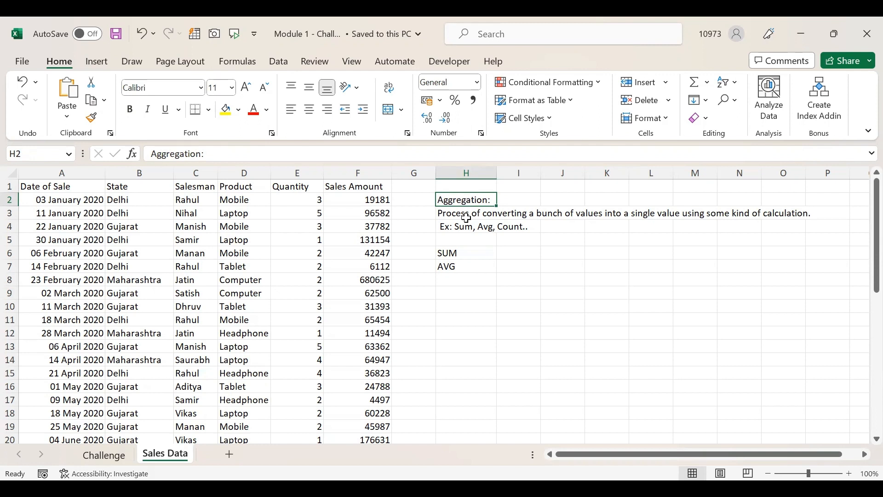
Step: Review the aggregation definition beside the table and examine the individual Sales Amount values and their salesmen
click(466, 216)
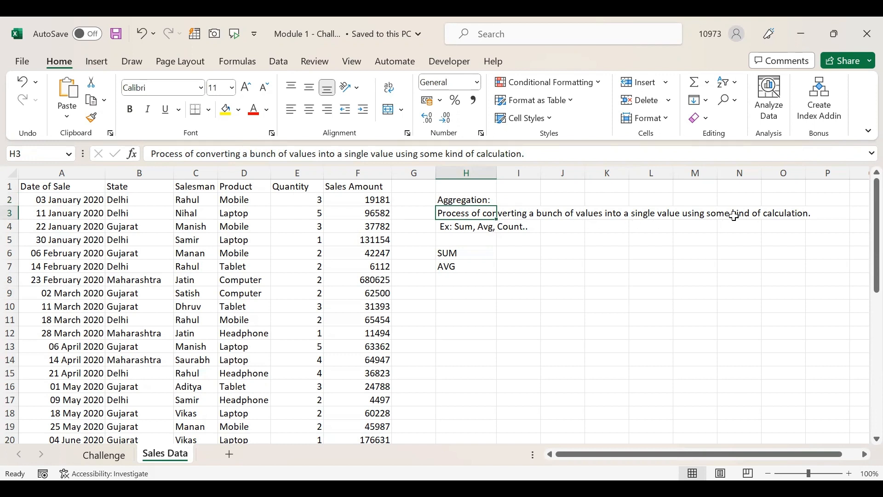
click(455, 305)
drag(62, 186, 349, 398)
click(347, 361)
click(343, 265)
click(346, 189)
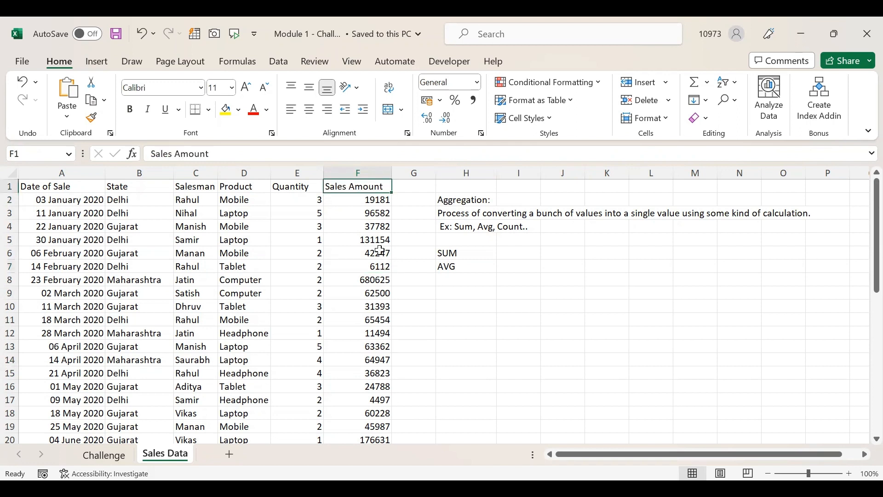
drag(374, 200, 363, 340)
click(355, 304)
click(360, 225)
click(361, 279)
click(366, 336)
click(356, 399)
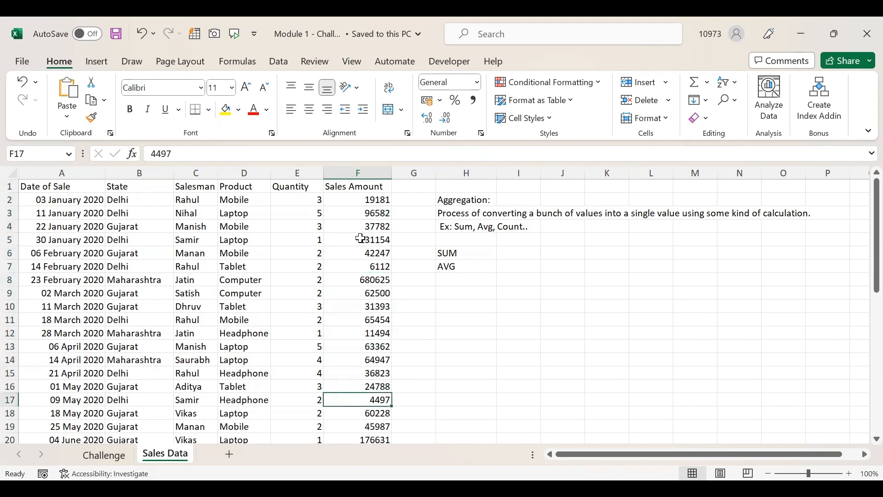
drag(351, 197, 366, 412)
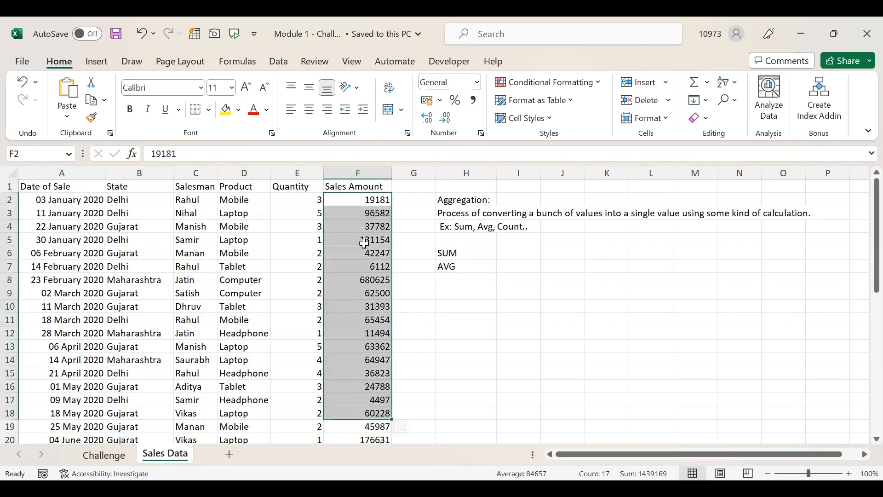
click(364, 201)
click(363, 226)
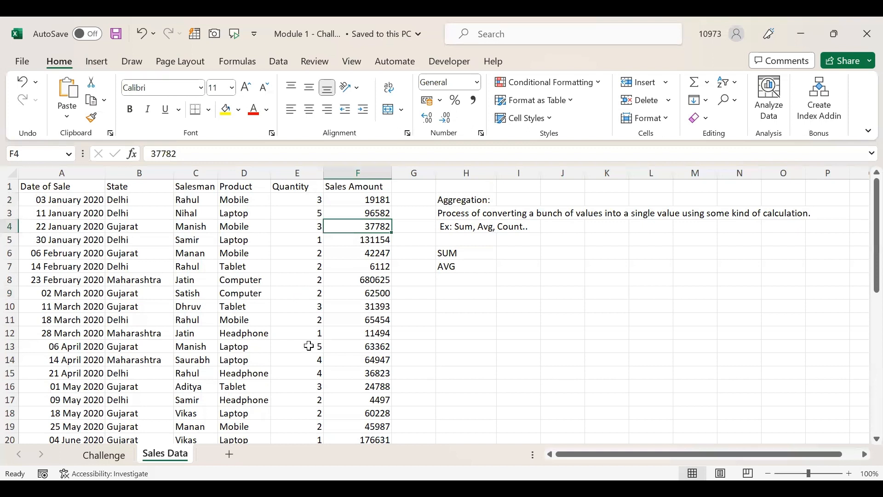
click(199, 225)
click(195, 279)
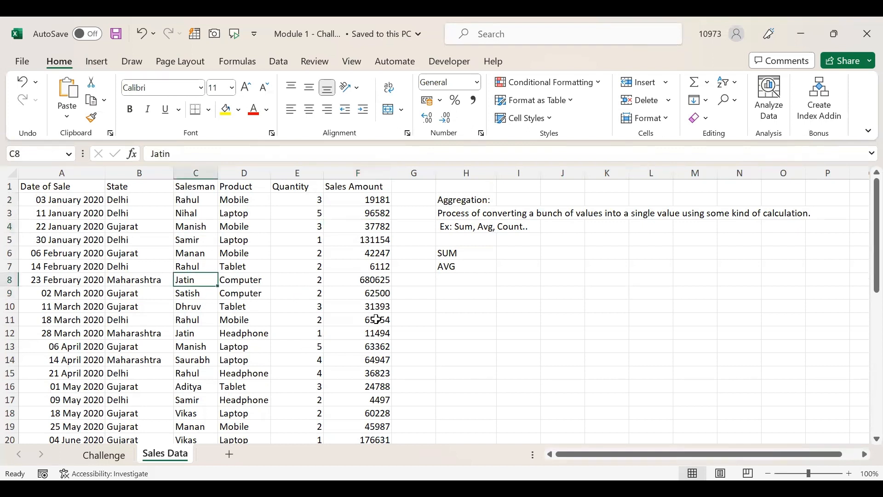
click(375, 321)
click(378, 374)
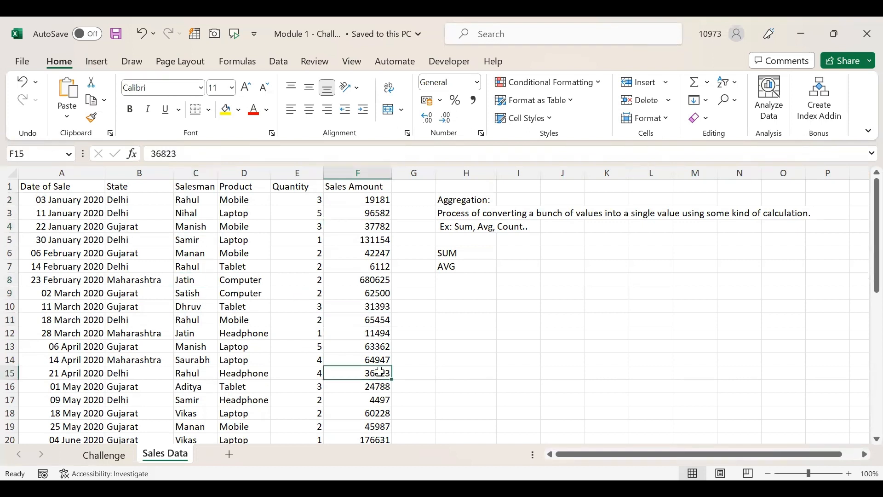
drag(357, 200, 370, 352)
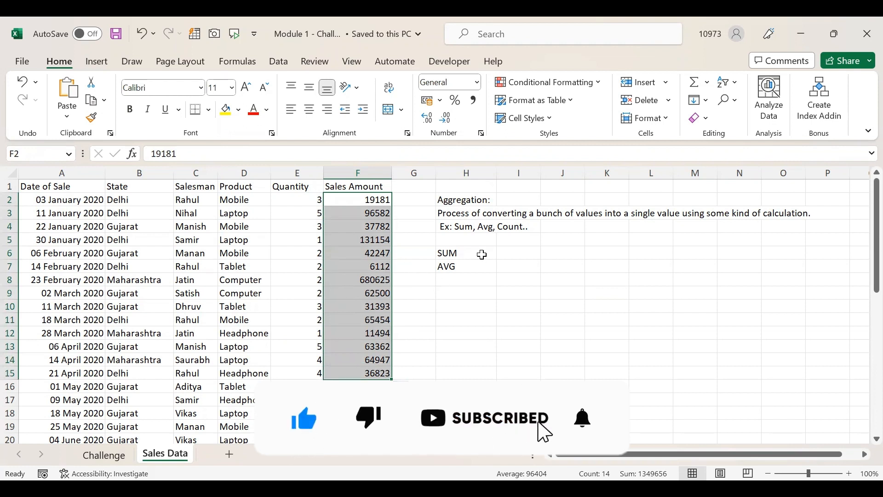
Step: Calculate the total Sales Amount in I6 with =SUM(F2:F44) and check it against the source column
click(521, 256)
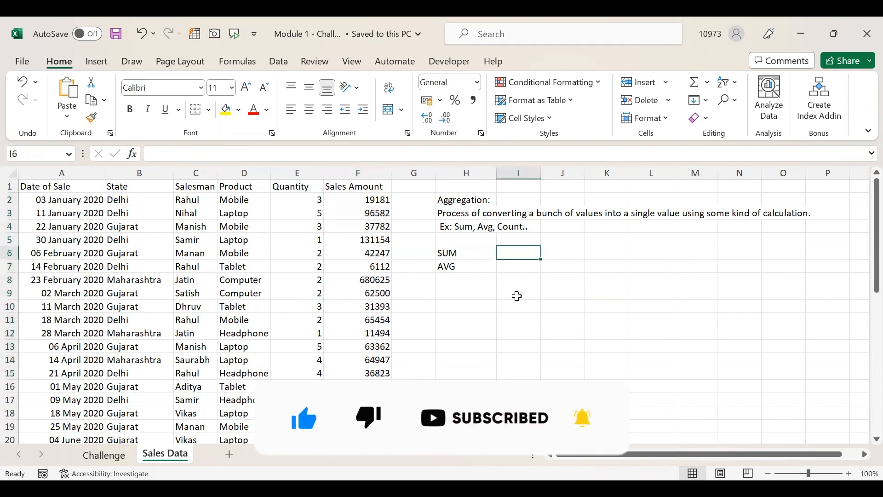
text(=)
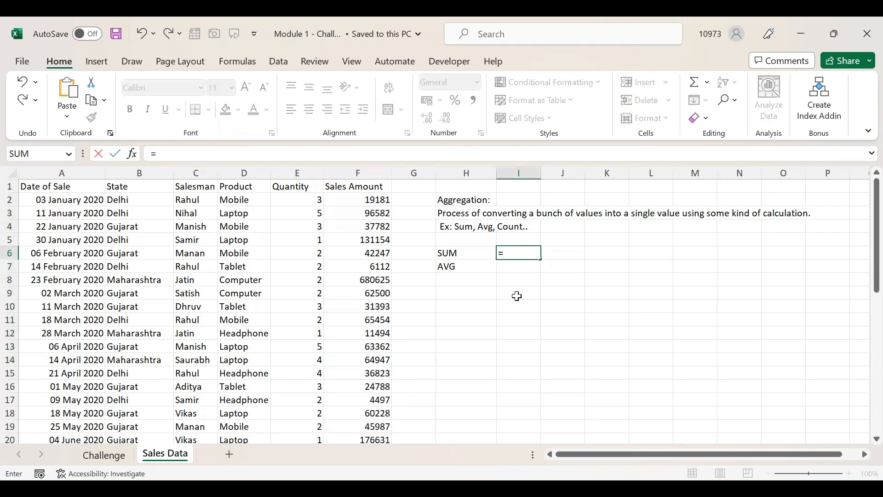
text(SUM)
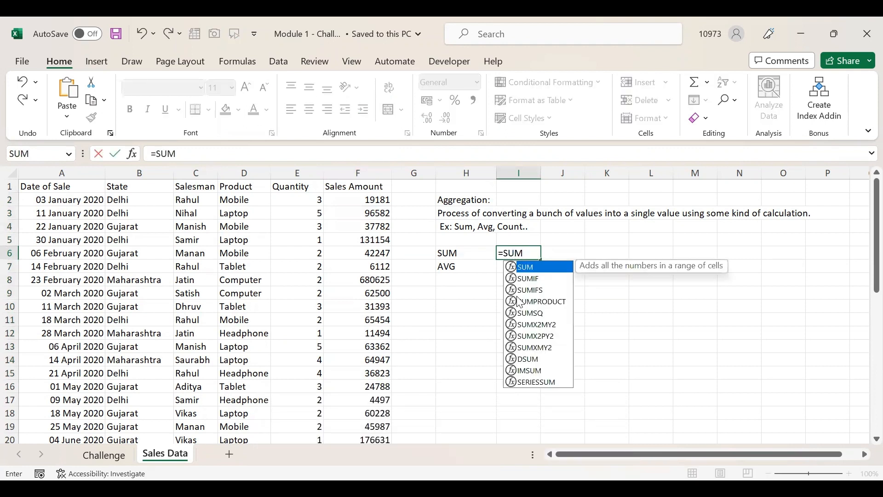
text(()
click(367, 198)
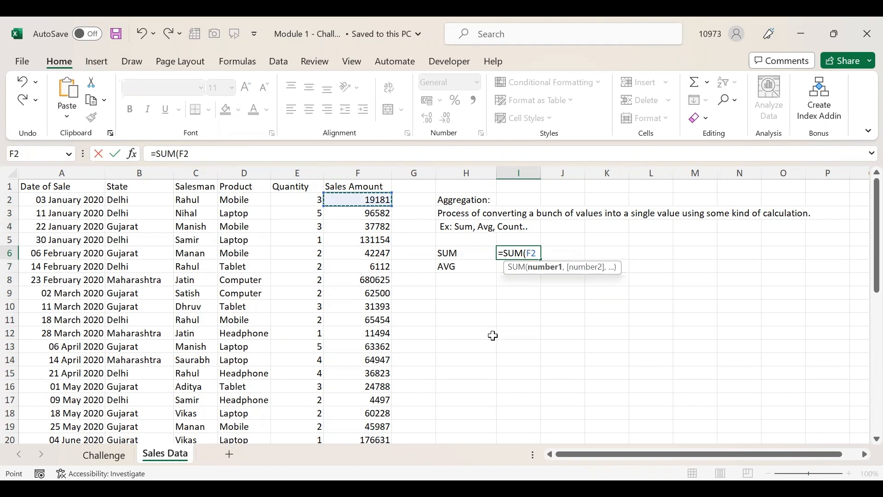
key(ctrl+shift+Down)
scroll(493, 336, up, 8)
text())
key(Return)
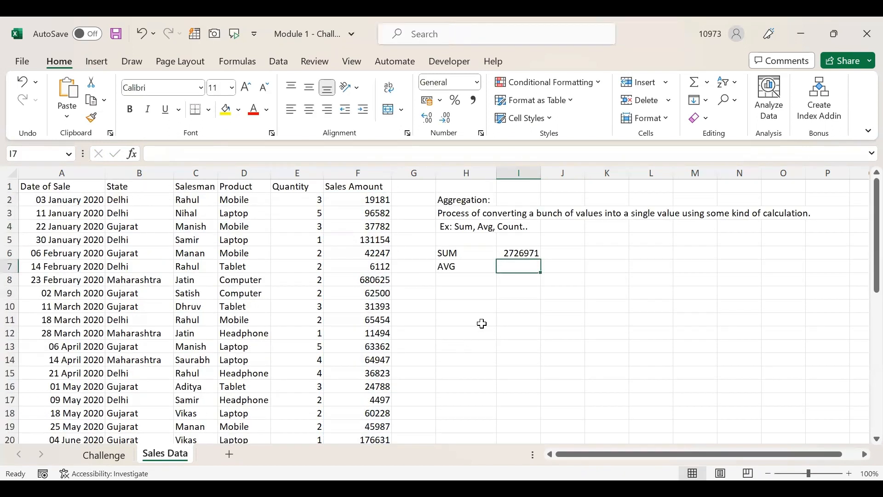
click(524, 251)
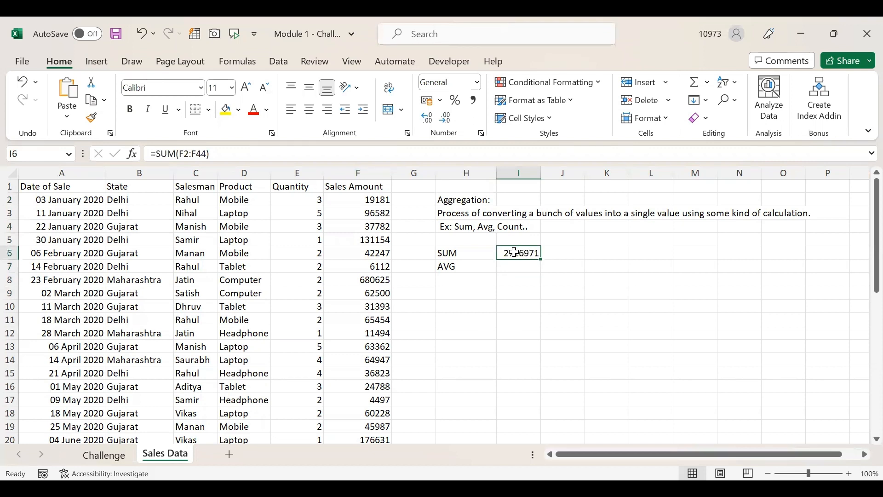
drag(349, 199, 362, 384)
drag(355, 199, 366, 425)
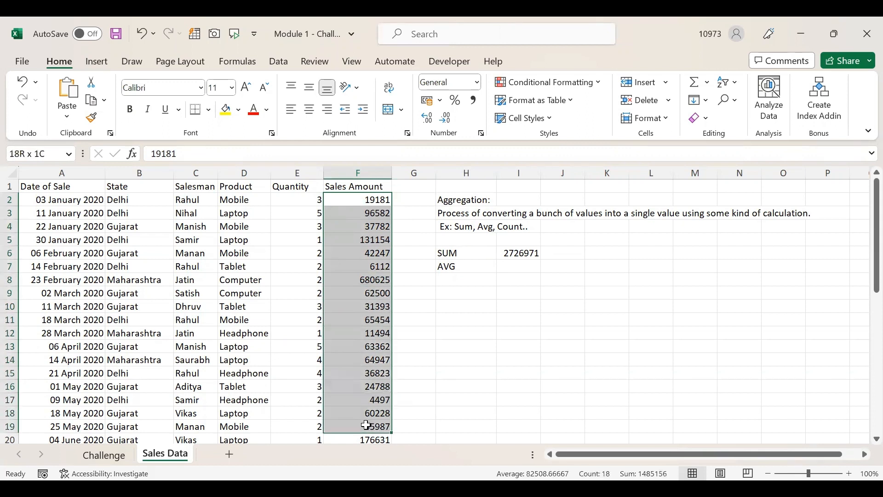
click(459, 253)
click(529, 252)
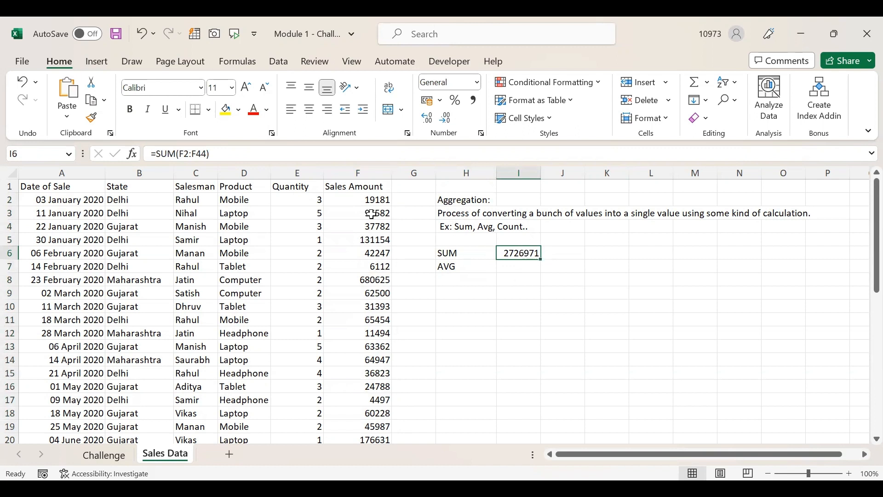
Step: Calculate the average Sales Amount in I7 with =AVERAGE(F2:F44) and review both aggregates against the source column
click(517, 269)
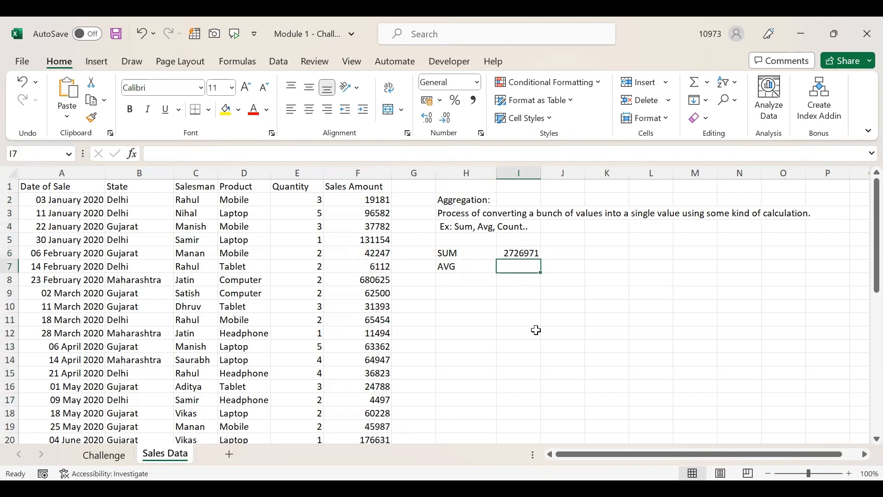
text(=)
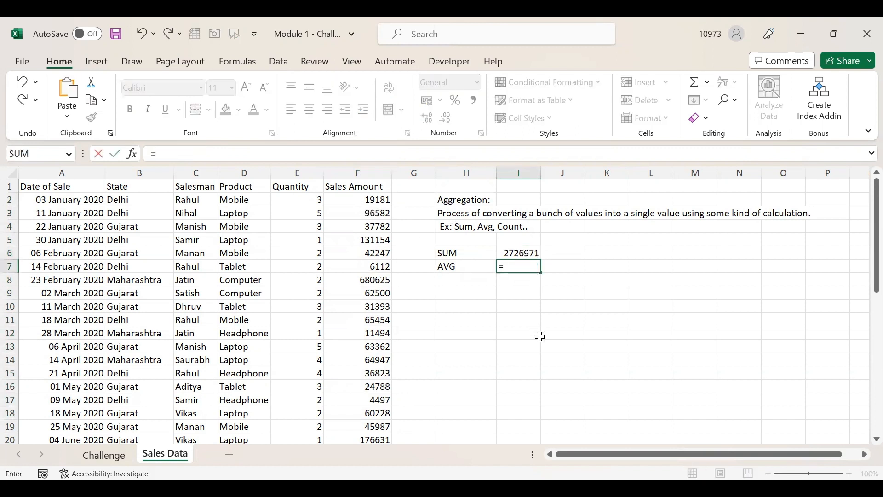
text(AV)
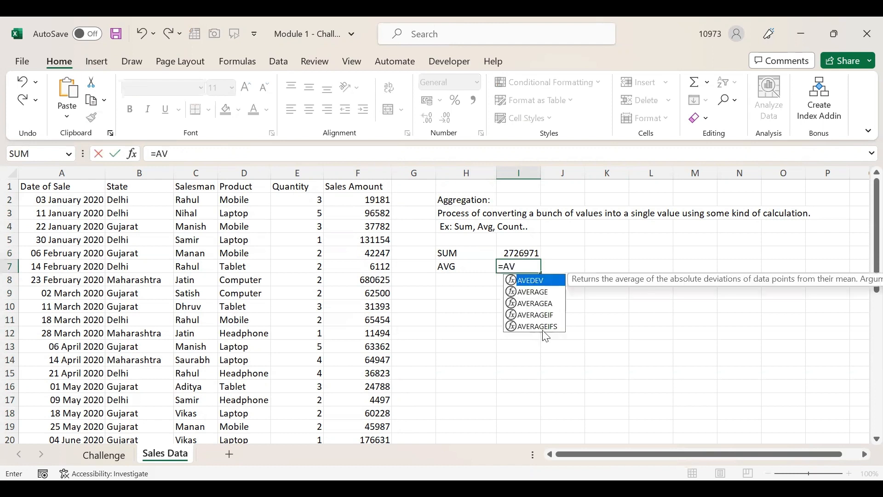
double_click(533, 291)
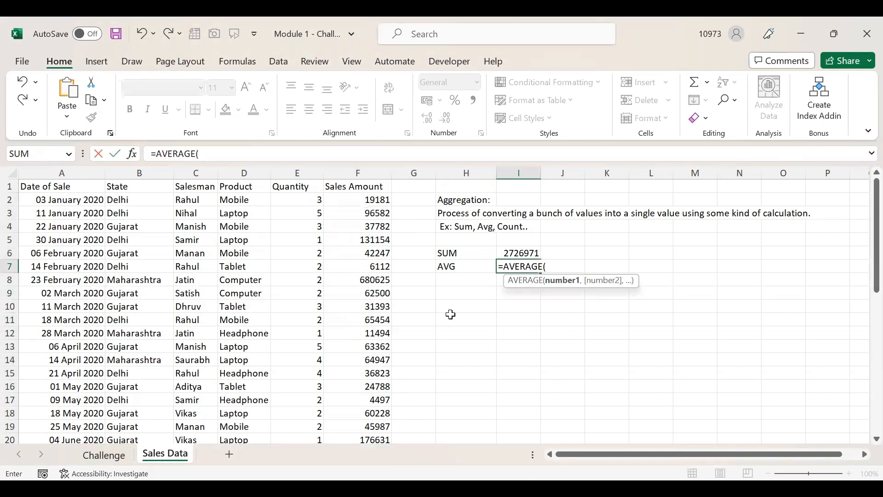
click(352, 201)
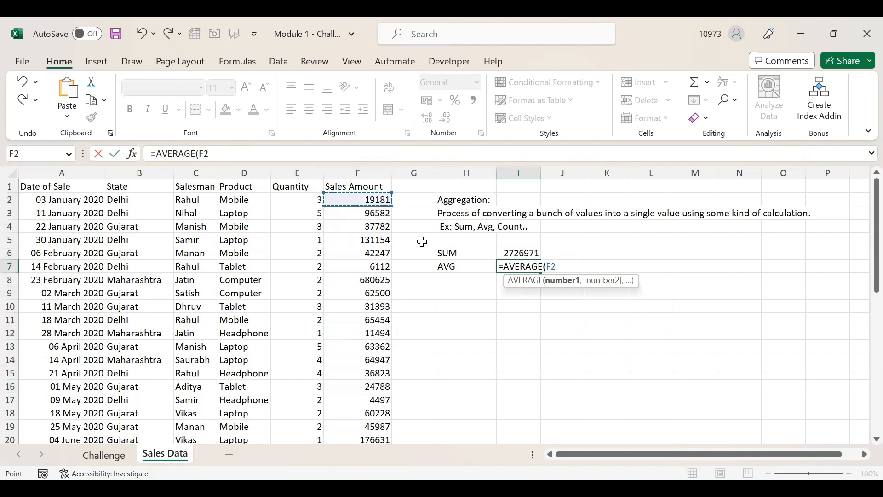
key(ctrl+shift+Down)
scroll(422, 241, up, 10)
text())
key(Return)
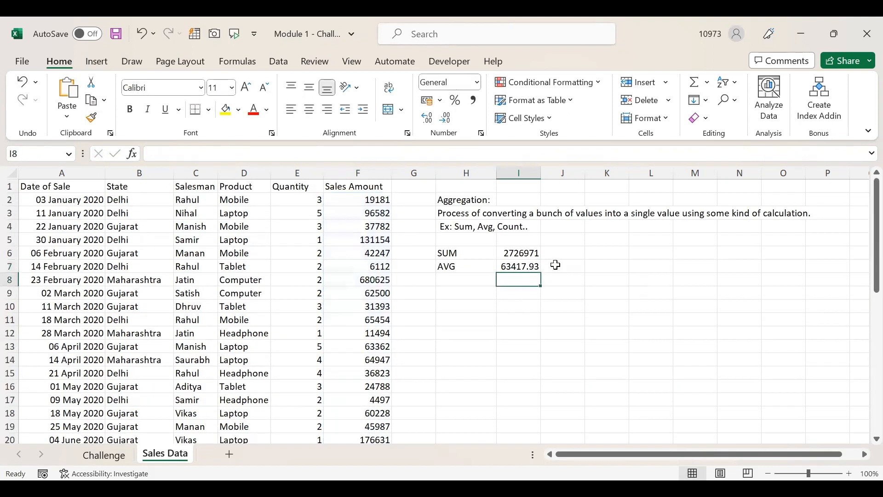
click(509, 266)
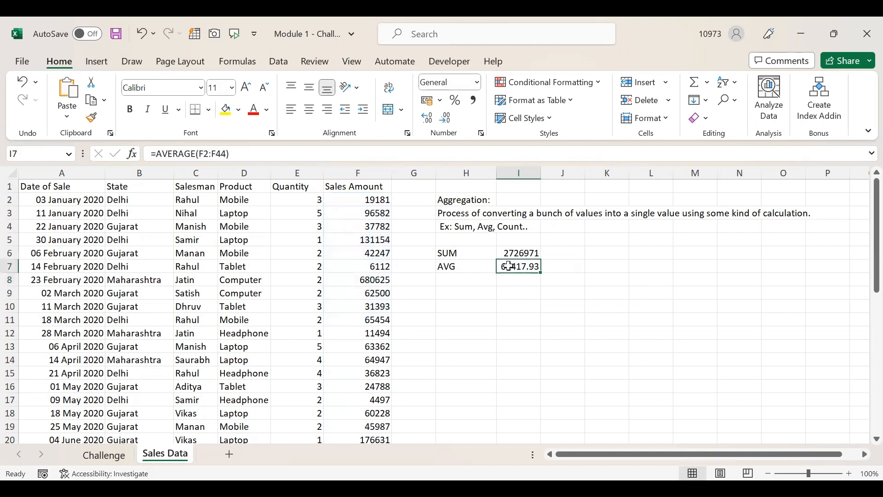
drag(366, 199, 377, 399)
click(524, 320)
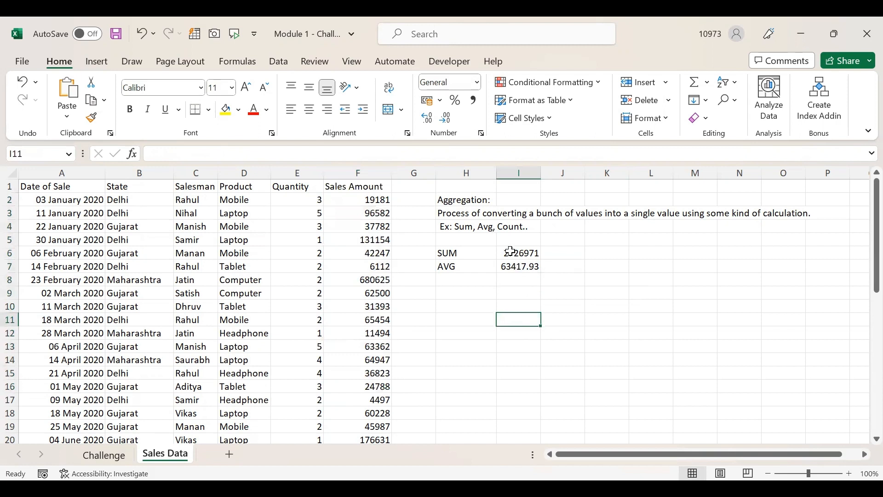
drag(510, 251, 522, 268)
click(528, 293)
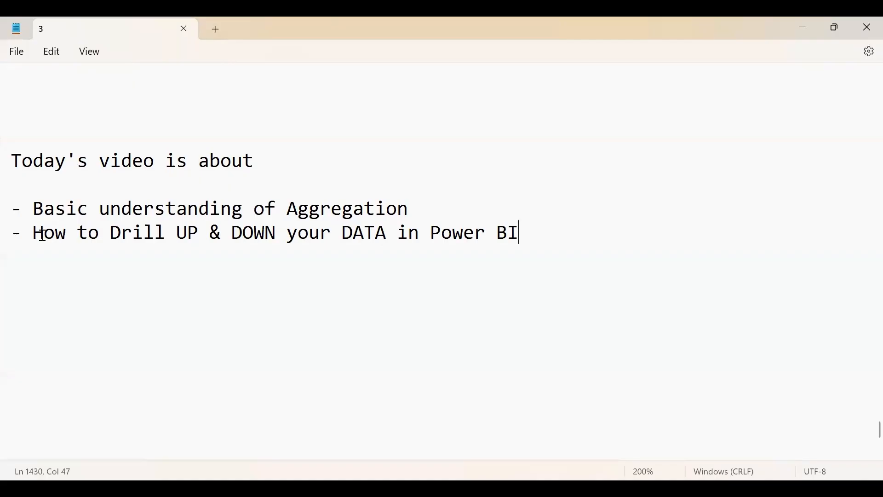
Step: Switch to the Notepad notes and read the agenda line about drilling data up and down in Power BI
drag(35, 238, 174, 243)
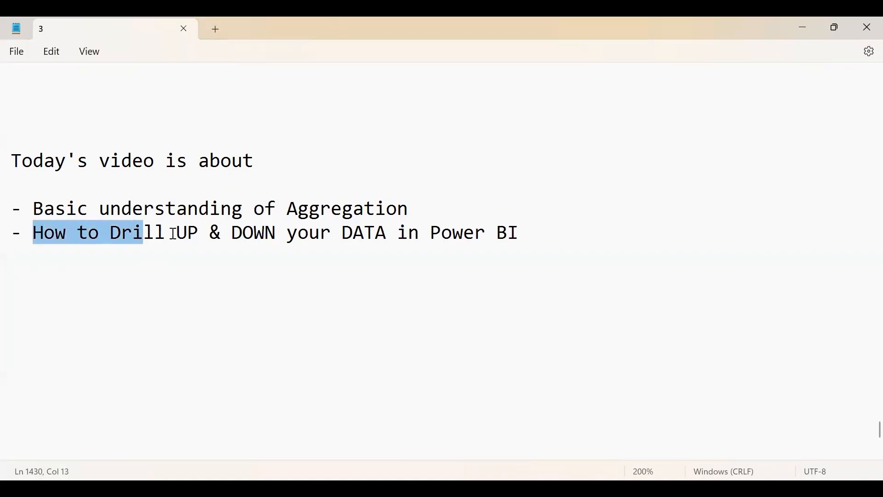
click(544, 229)
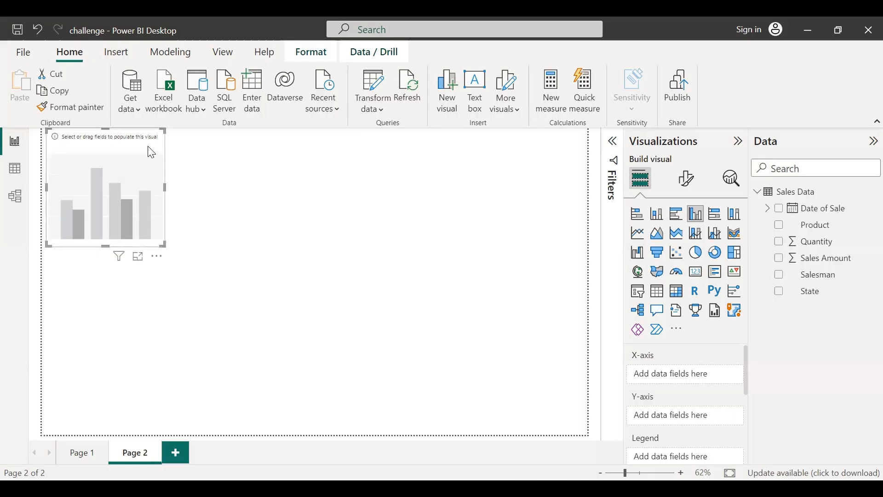
Step: Switch to Power BI Desktop and replace the empty visual on Page 2 with a clustered column chart nearer the canvas middle
key(Delete)
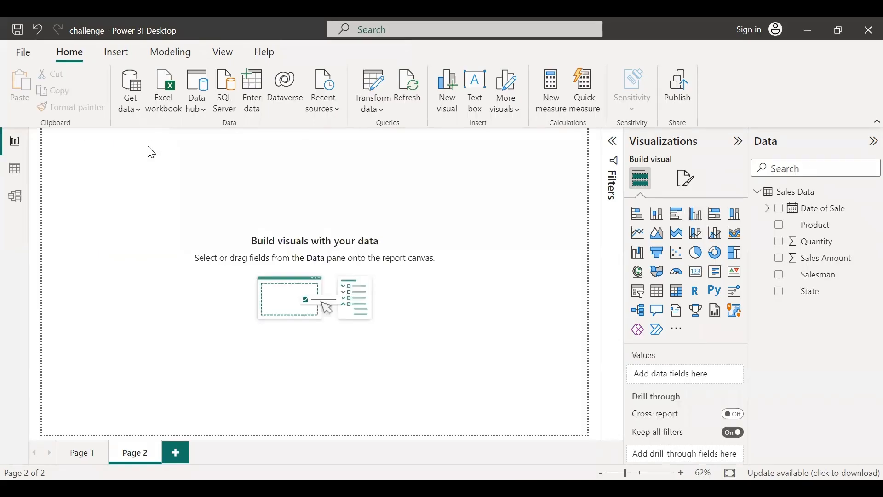
click(698, 215)
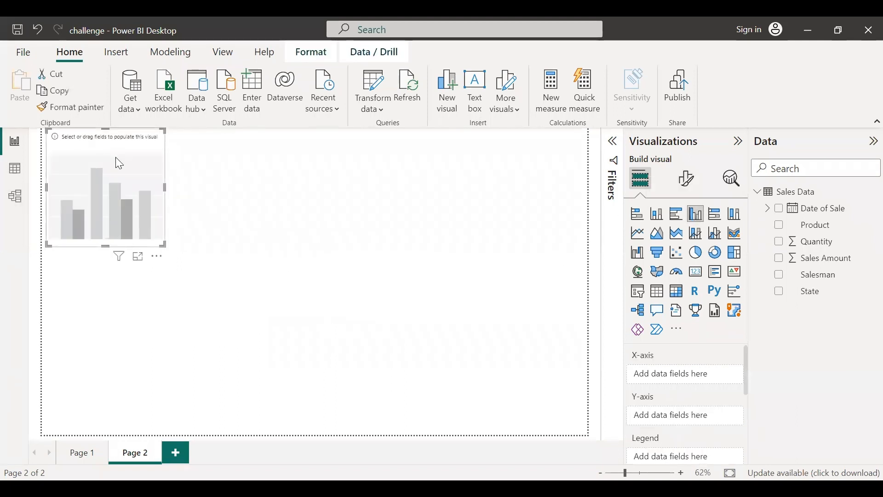
drag(134, 157, 272, 208)
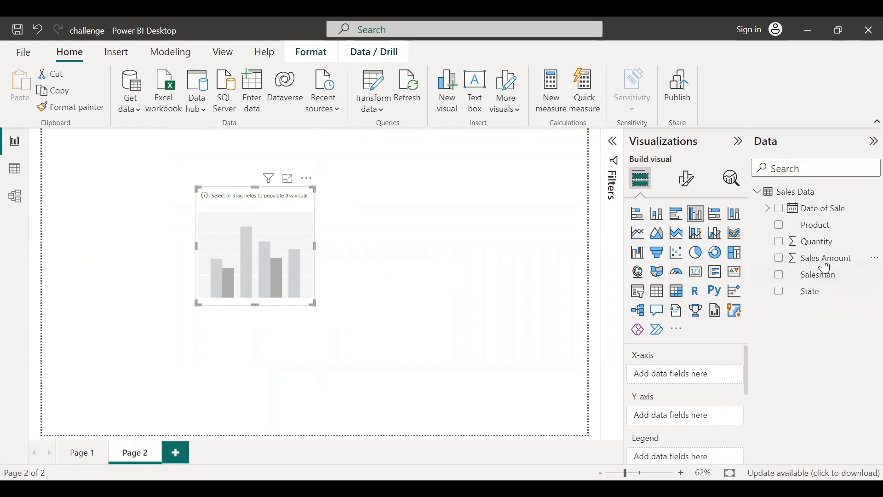
Step: Plot Sales Amount on the chart's Y-axis and enlarge the chart to roughly twice its width
drag(841, 260, 716, 421)
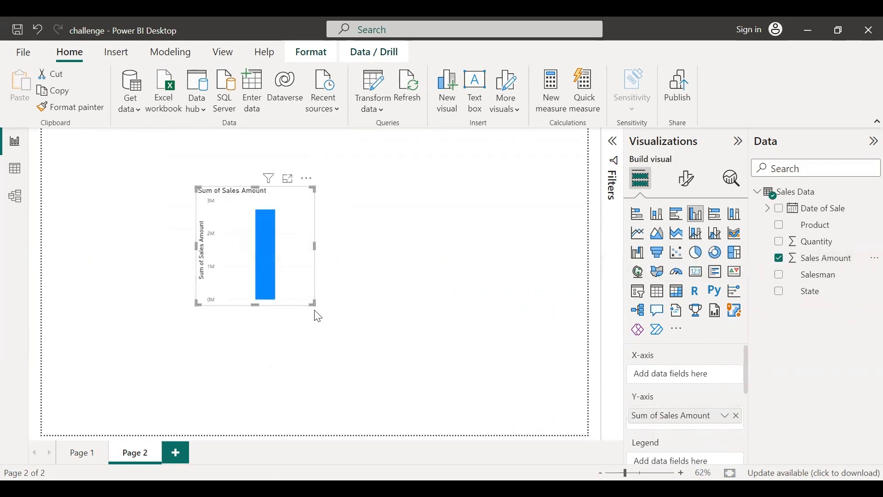
drag(315, 304, 437, 380)
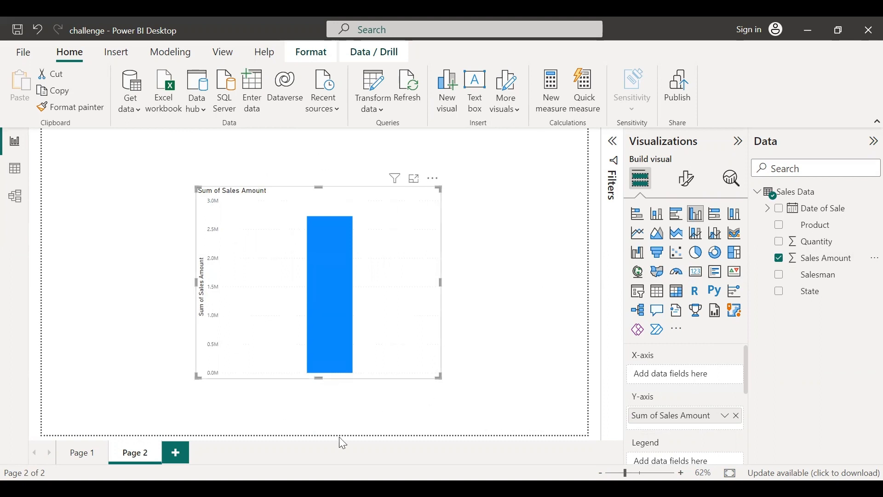
Step: Inspect the column's aggregated value and the aggregation options for Sales Amount, keeping Sum
mouse_move(320, 280)
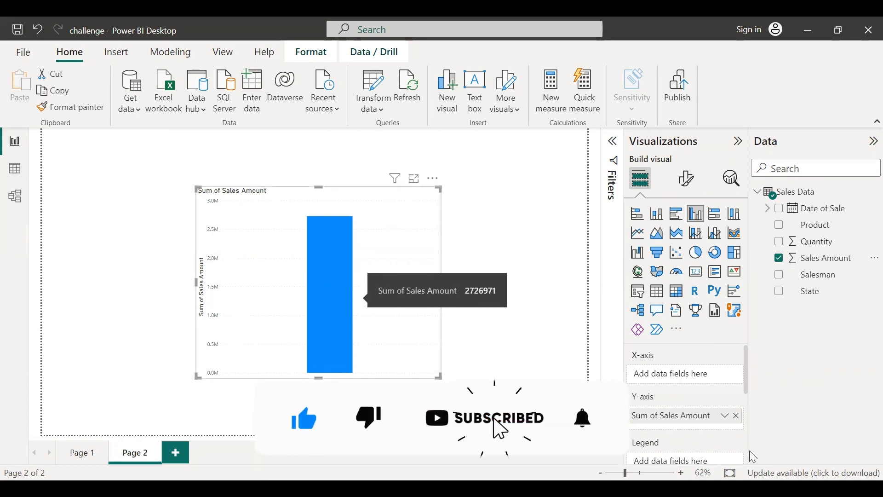
click(726, 415)
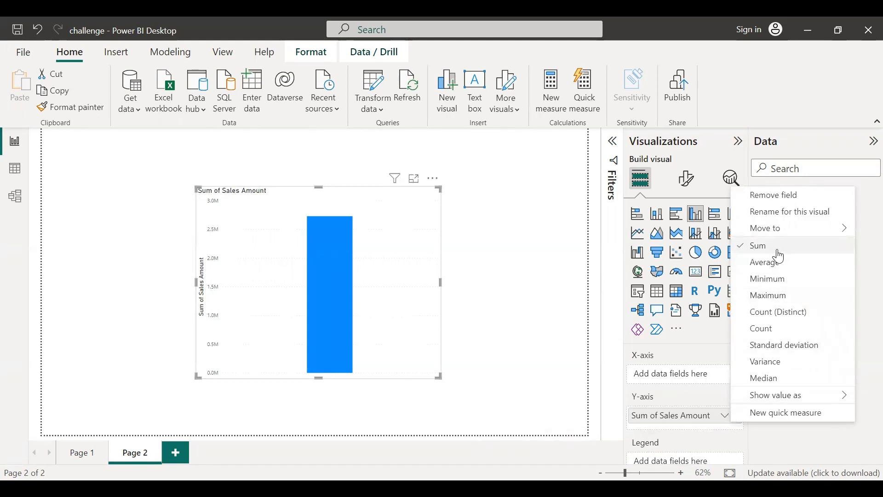
click(830, 265)
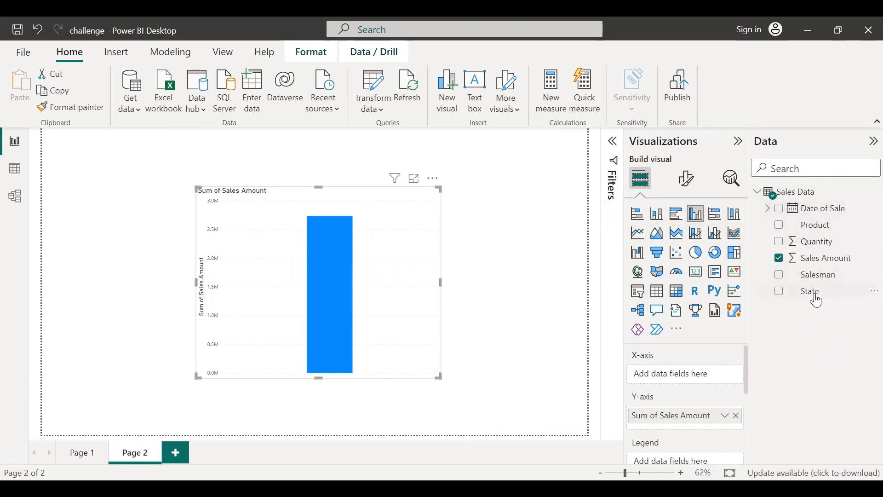
Step: Expand the Date of Sale hierarchy and review the sale dates in the Sales Data table, returning to the report
click(769, 210)
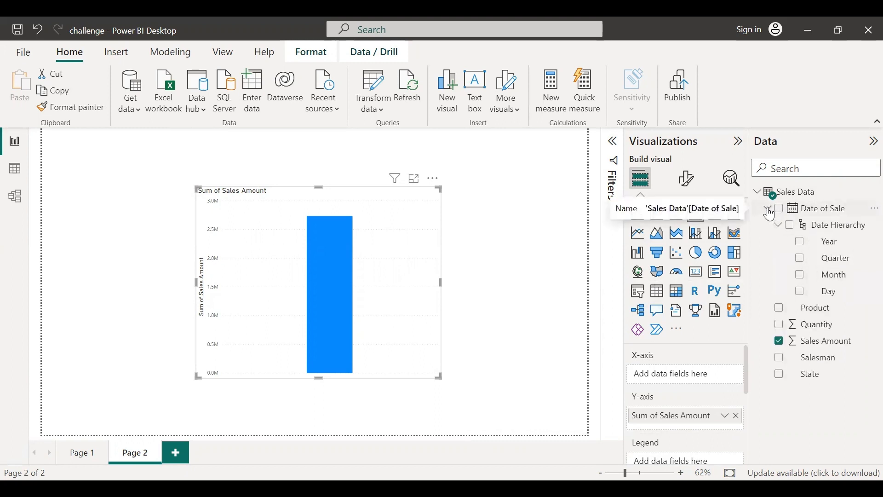
click(817, 211)
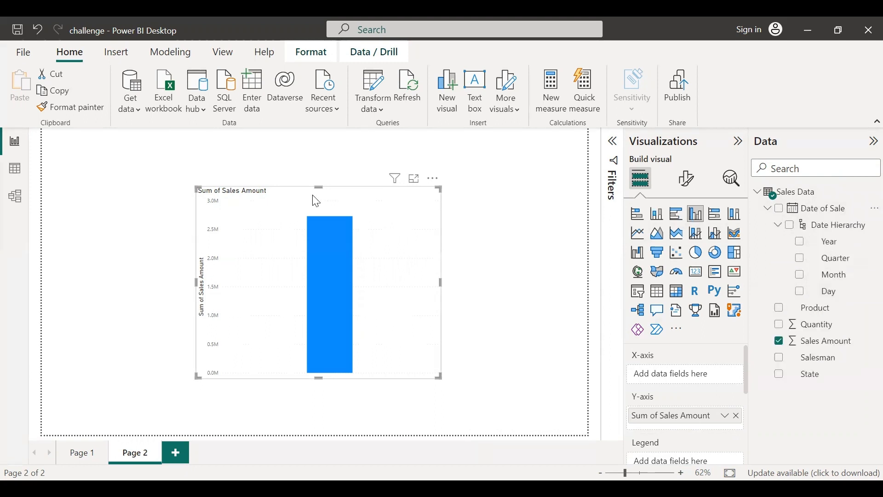
click(14, 169)
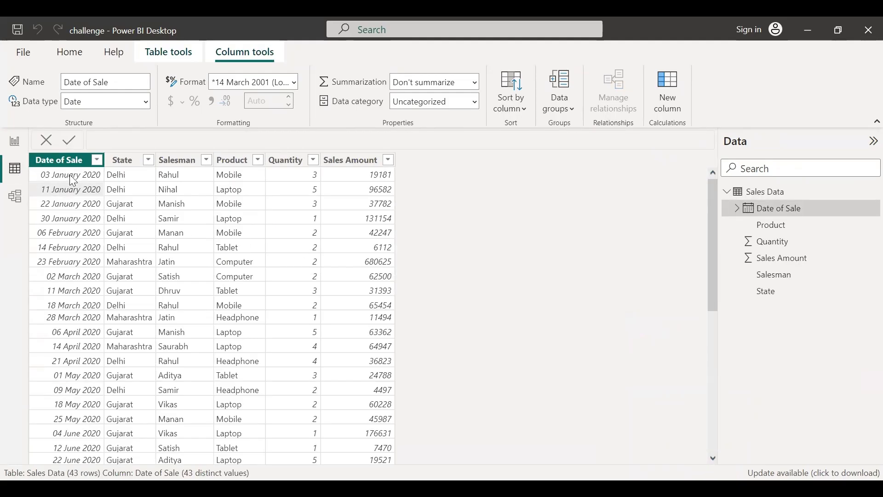
scroll(95, 359, down, 1)
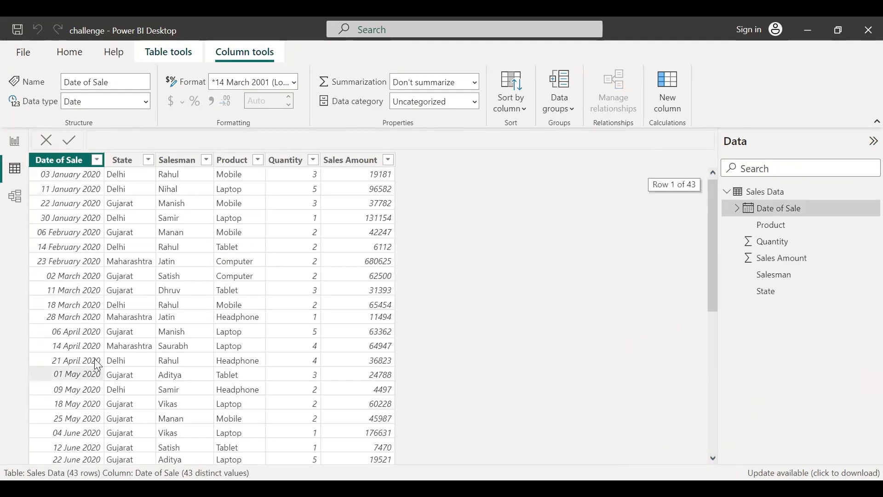
scroll(97, 364, down, 5)
scroll(88, 381, up, 5)
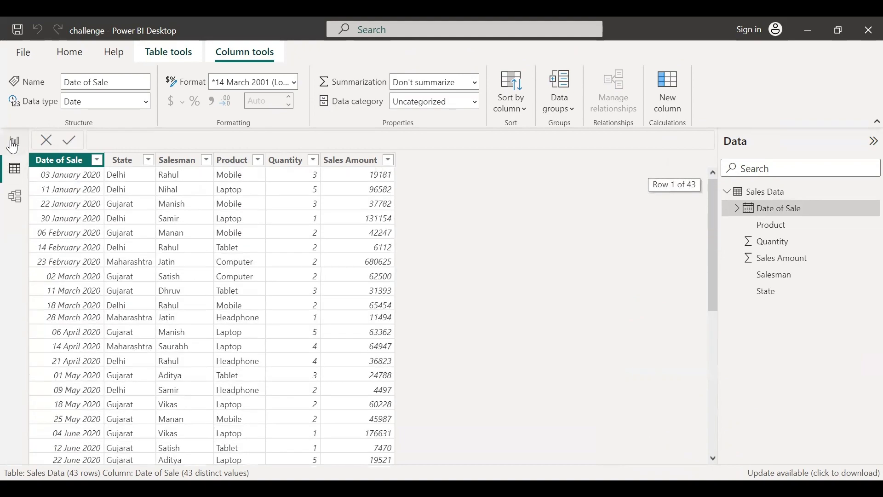
click(14, 143)
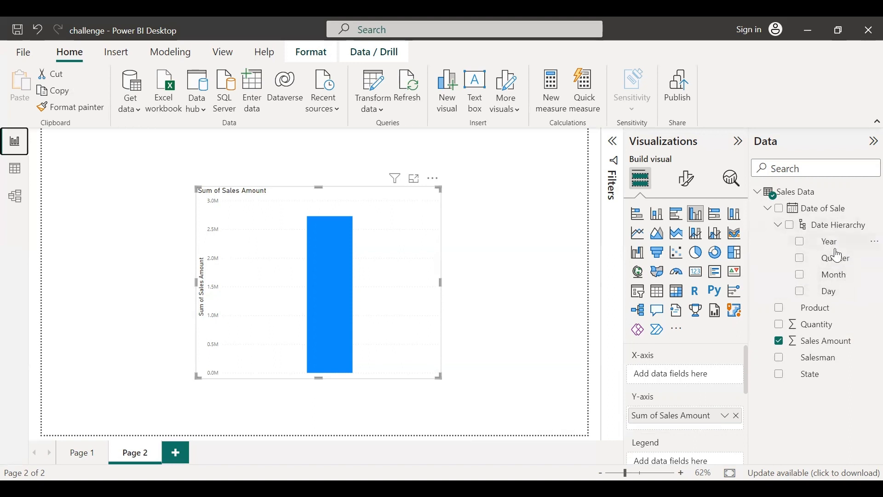
click(15, 170)
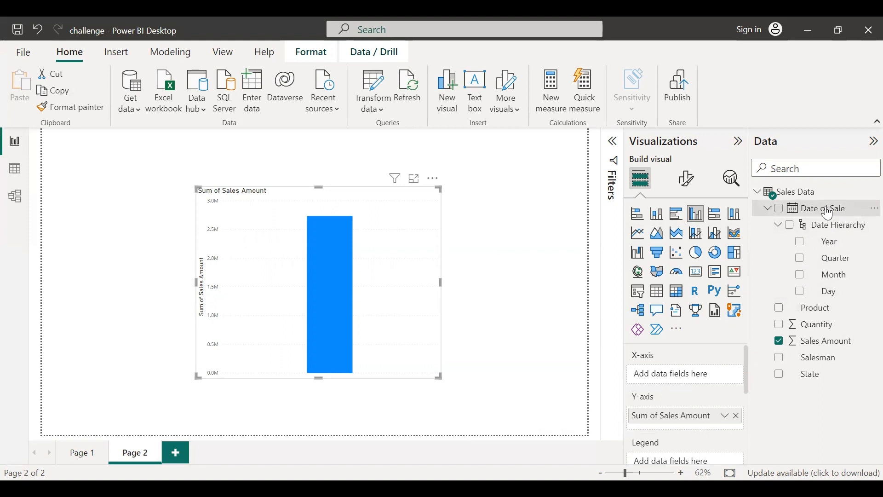
Step: Plot Date of Sale on the chart's X-axis and enlarge the chart to fill most of the page
drag(707, 380, 725, 398)
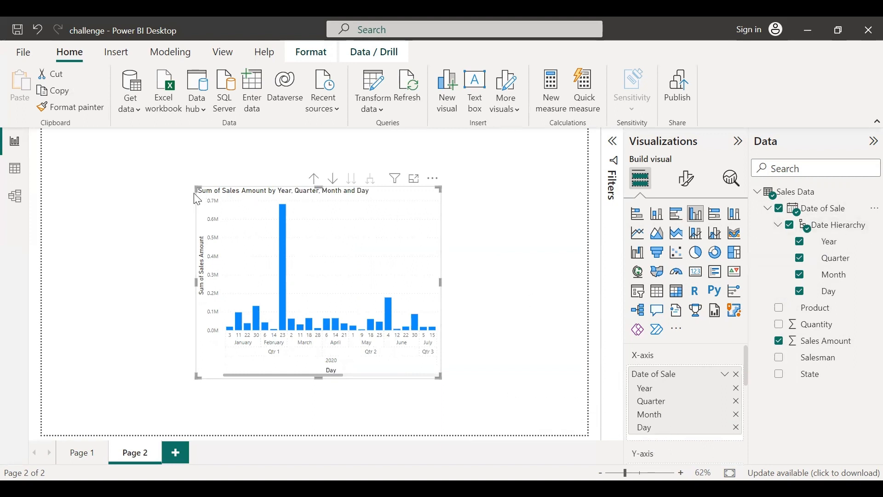
drag(172, 190, 81, 175)
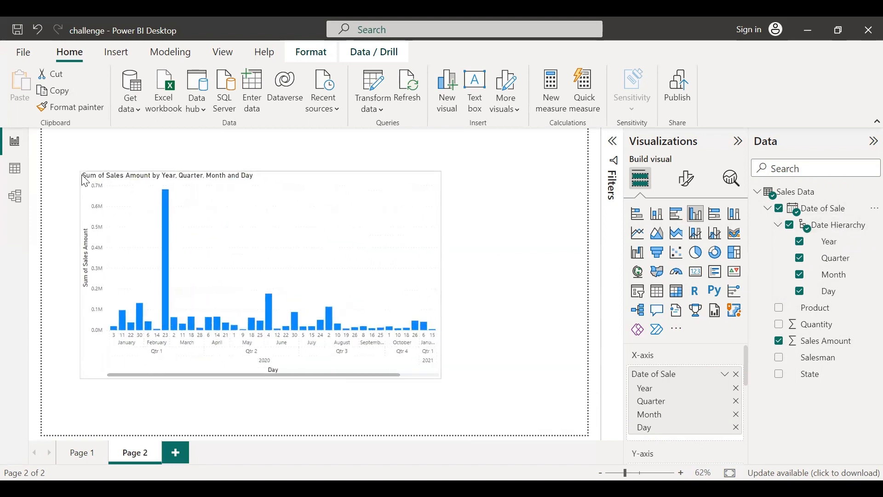
drag(440, 275, 564, 291)
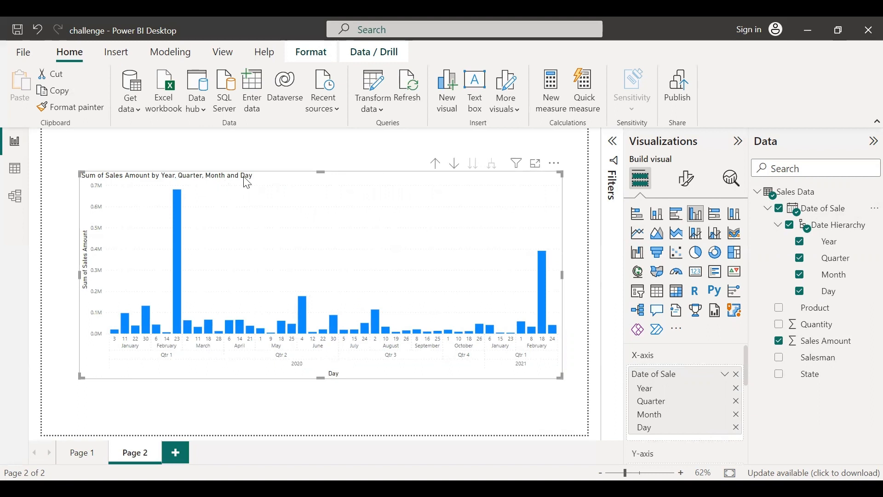
drag(321, 378, 321, 398)
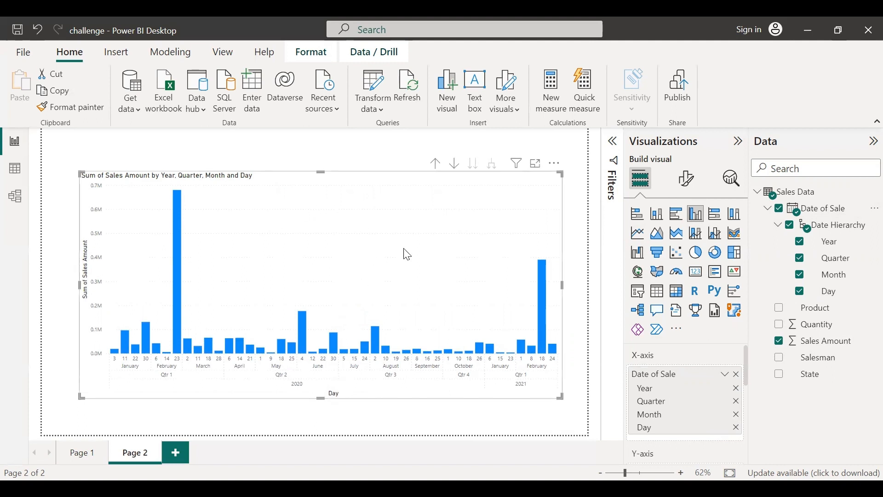
Step: Select the column chart and drill its date axis up from Day through Month and Quarter to Year
click(361, 140)
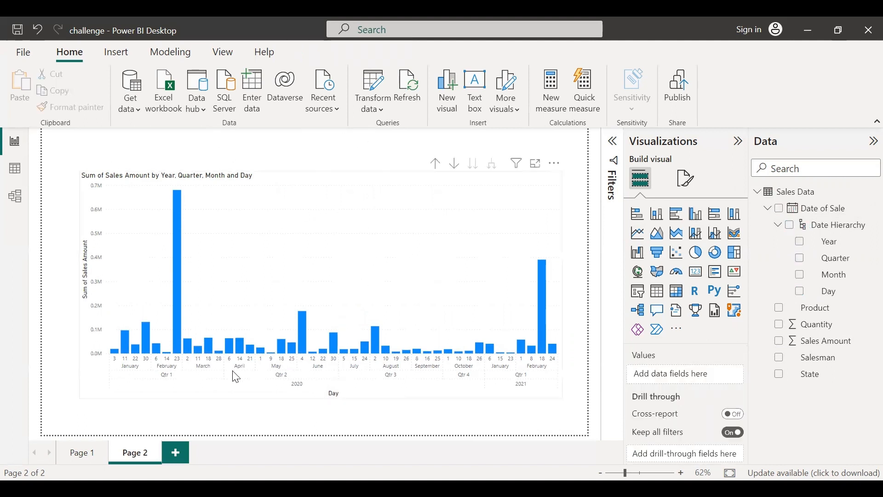
click(372, 401)
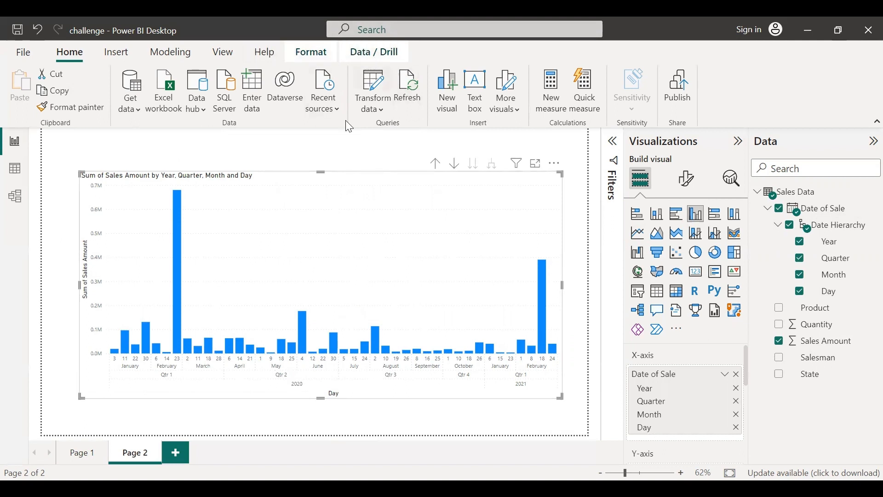
click(312, 138)
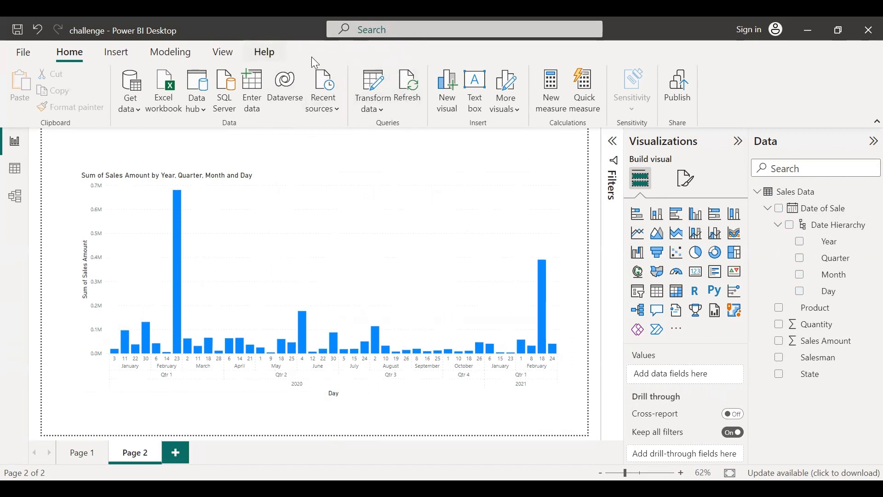
click(295, 183)
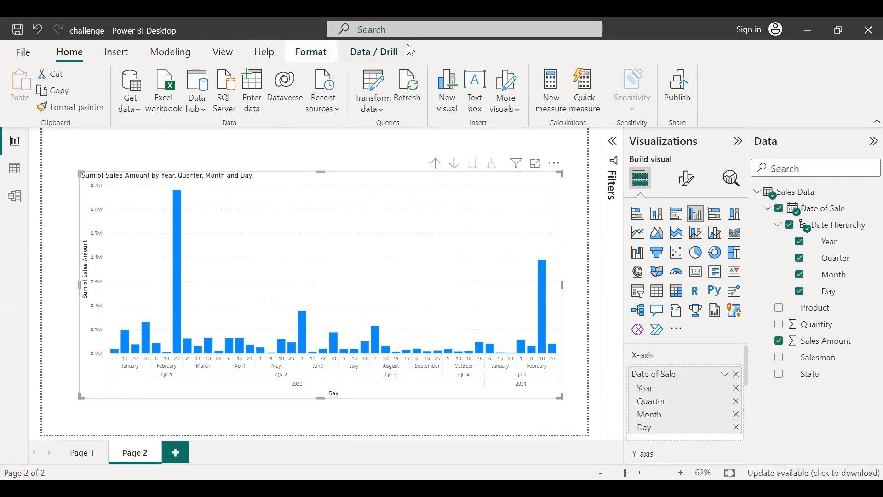
click(388, 57)
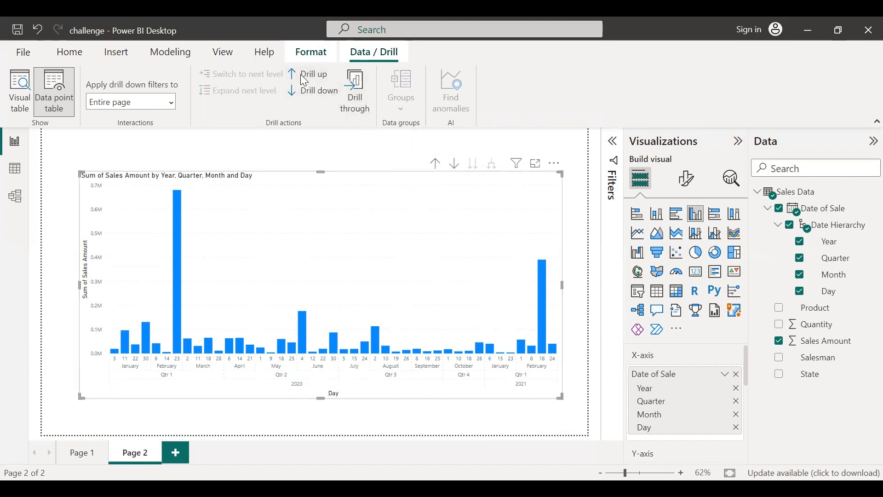
click(436, 164)
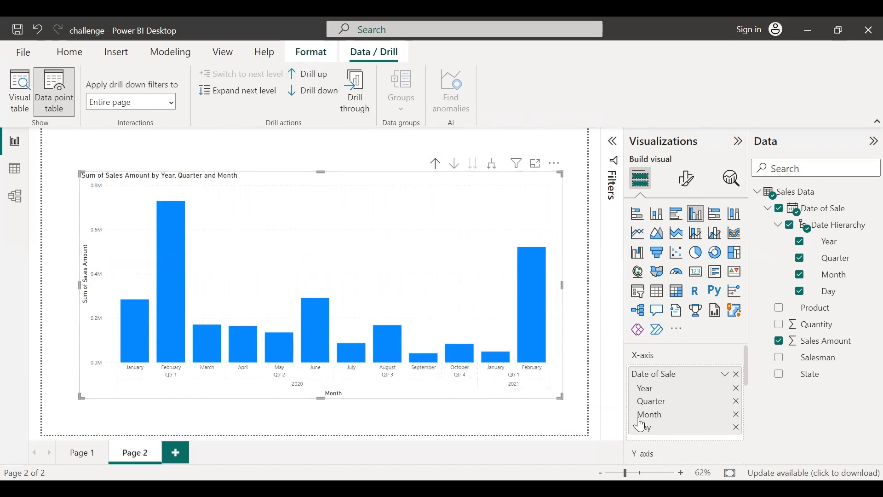
mouse_move(209, 279)
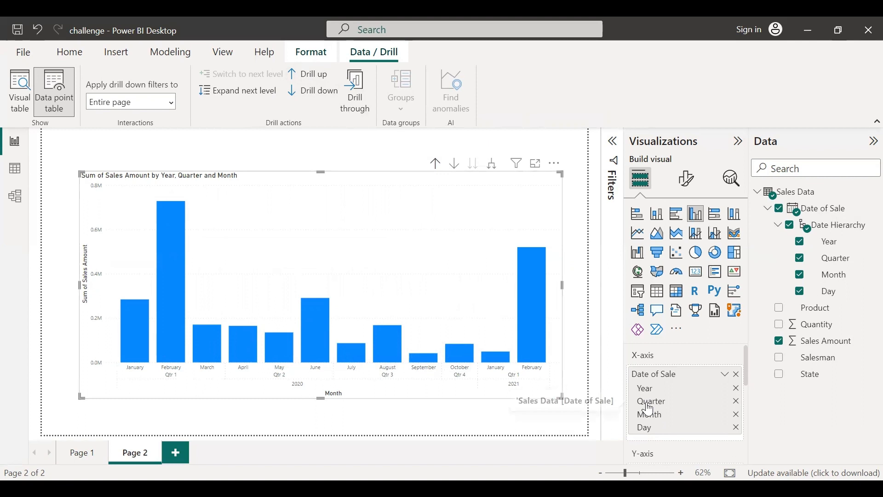
click(435, 165)
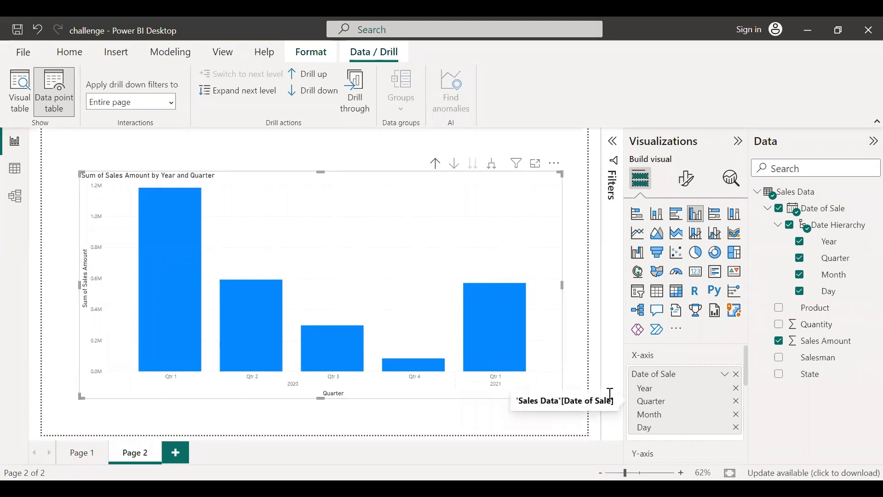
click(435, 163)
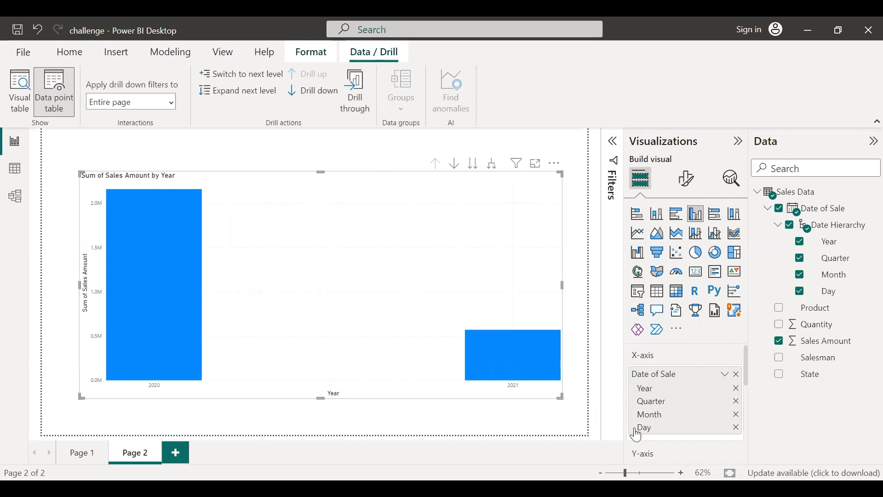
Step: Turn on drill-down mode for the chart and drill into the 2020 column to show its quarters
click(575, 228)
click(289, 195)
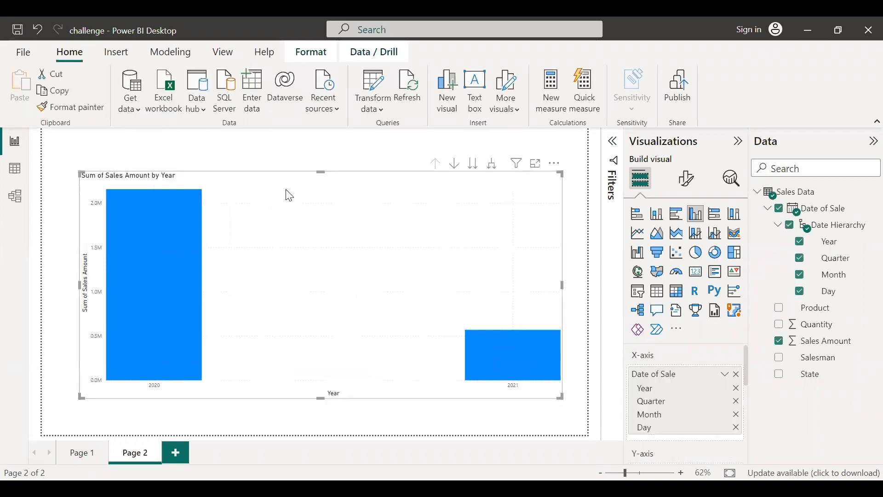
click(390, 53)
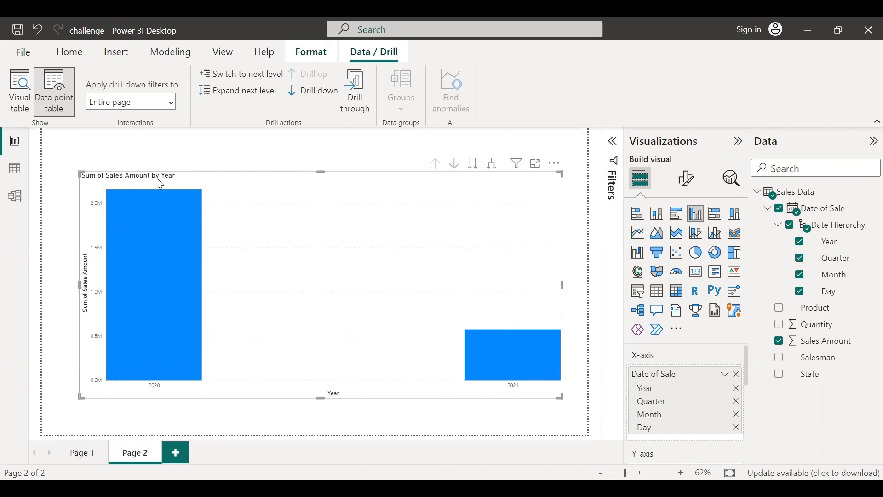
click(316, 94)
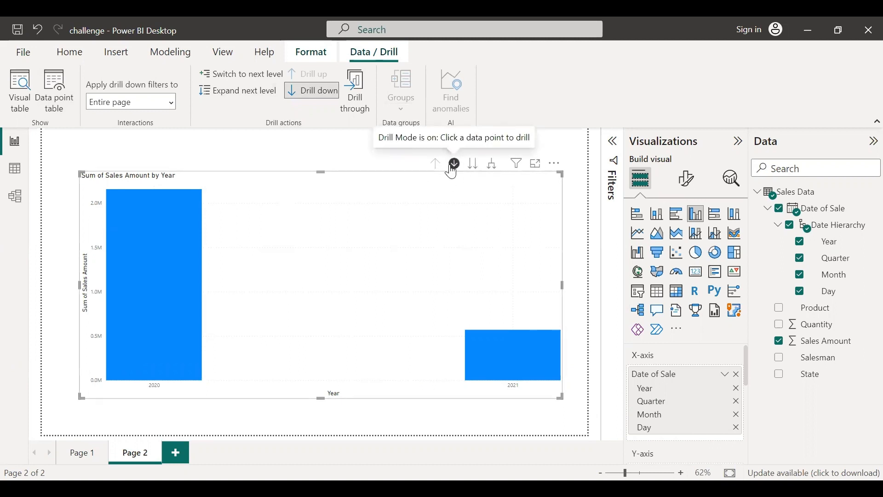
click(175, 252)
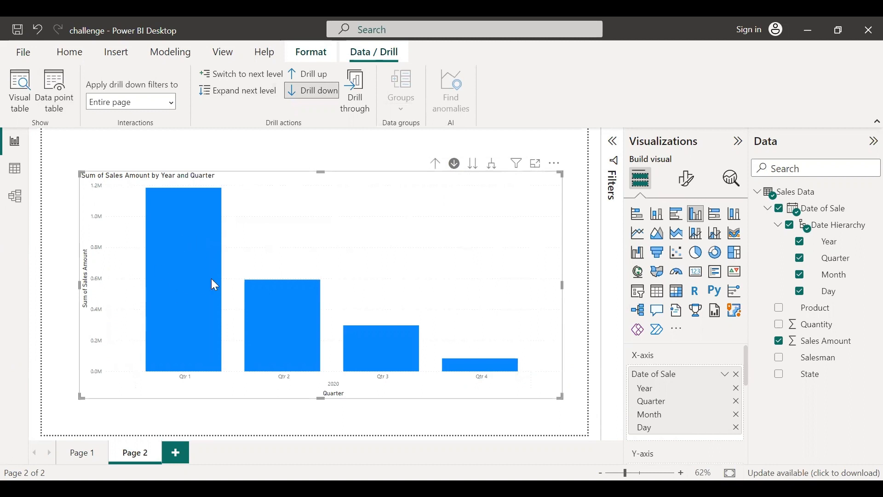
Step: Inspect the 2020 quarter columns and drill down through Qtr 3 and August to the daily sales
mouse_move(181, 286)
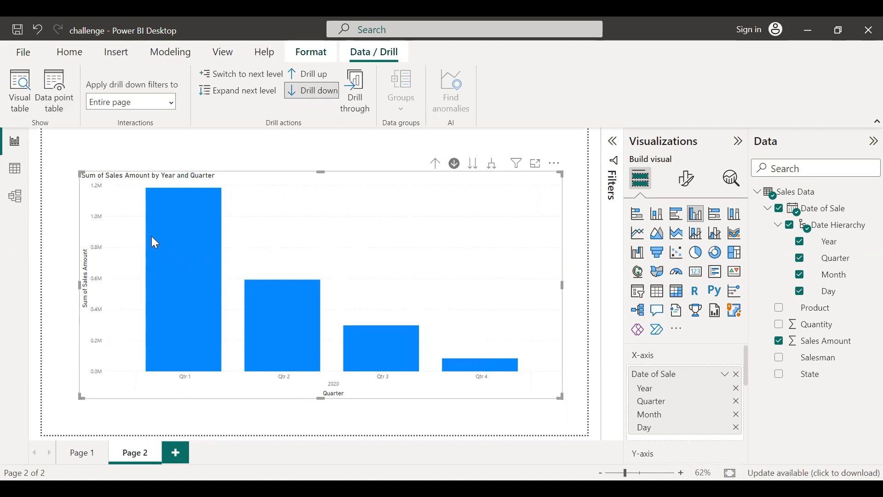
mouse_move(282, 324)
mouse_move(247, 328)
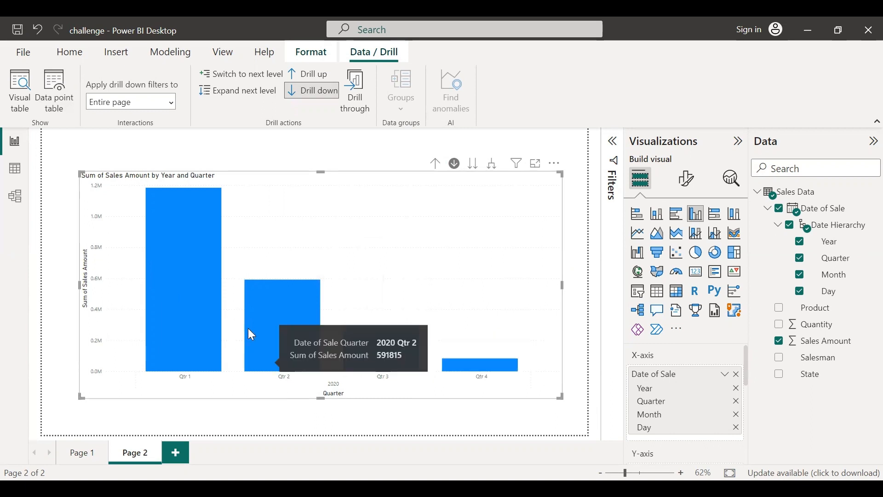
mouse_move(320, 347)
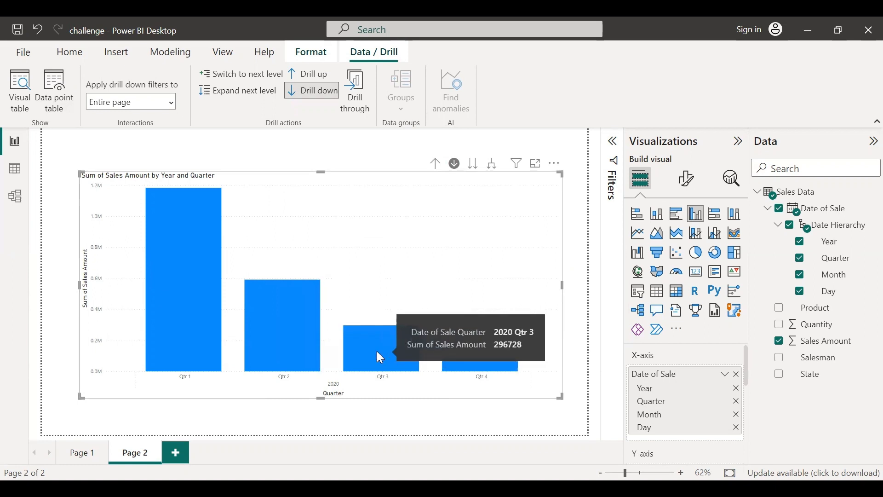
click(377, 353)
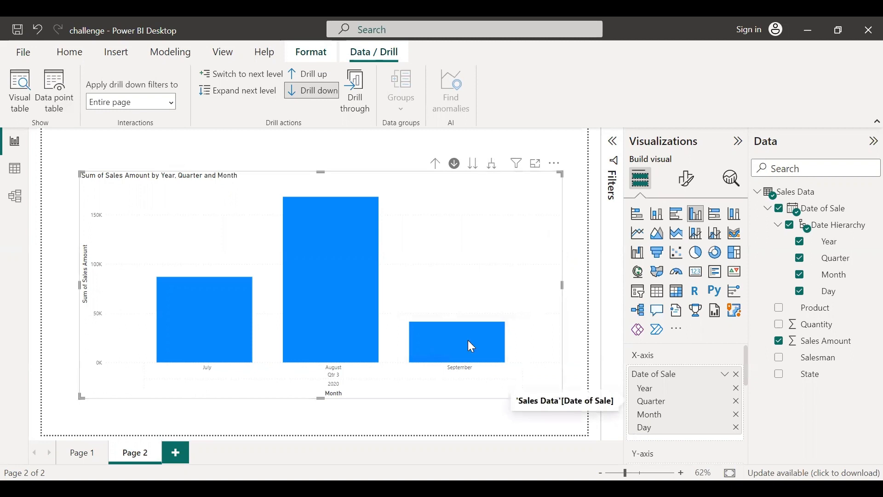
click(339, 317)
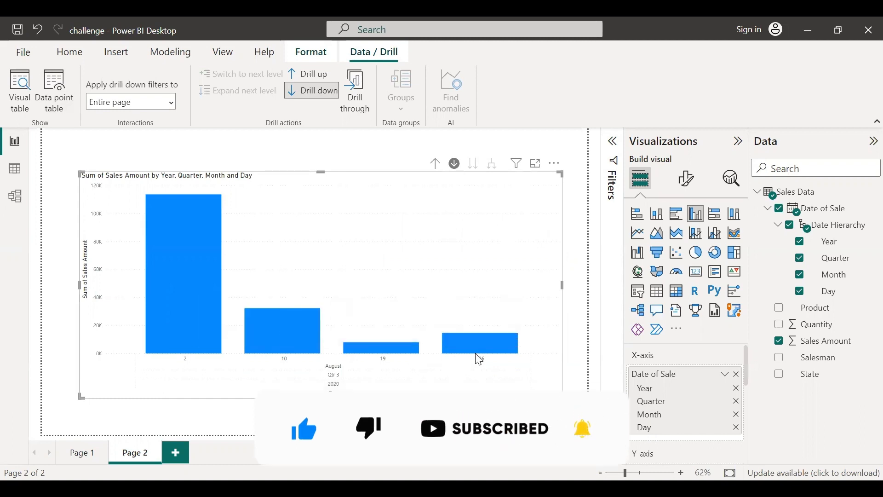
mouse_move(489, 353)
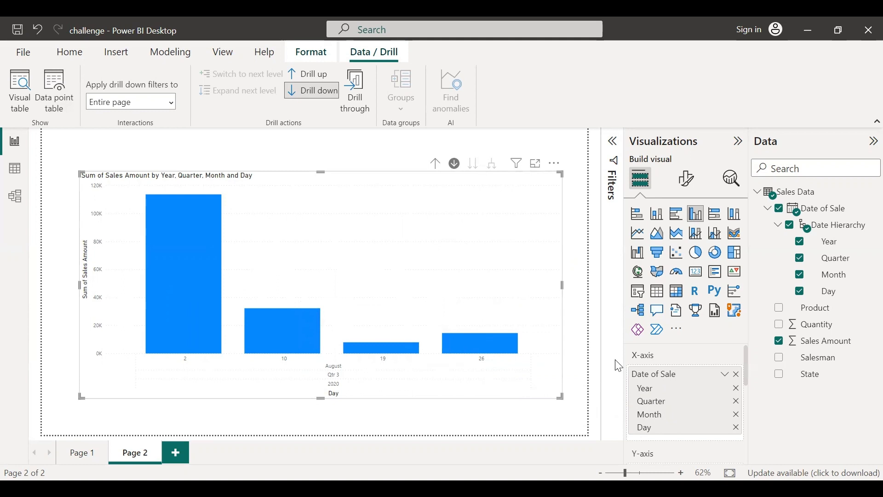
Step: Drill the chart back up from August's days to the Year level
click(435, 169)
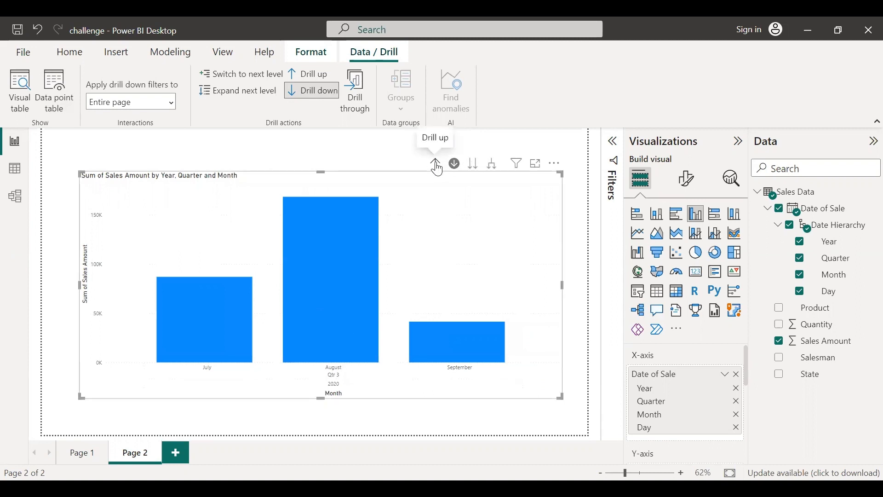
click(435, 166)
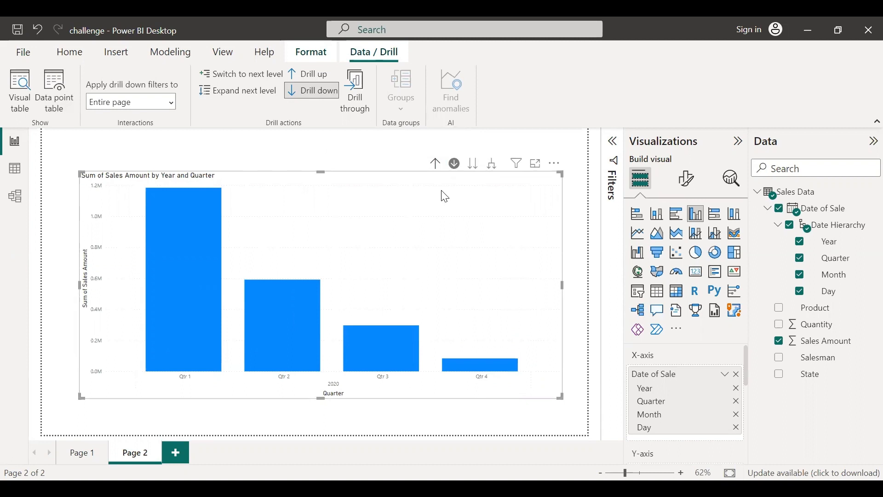
click(436, 165)
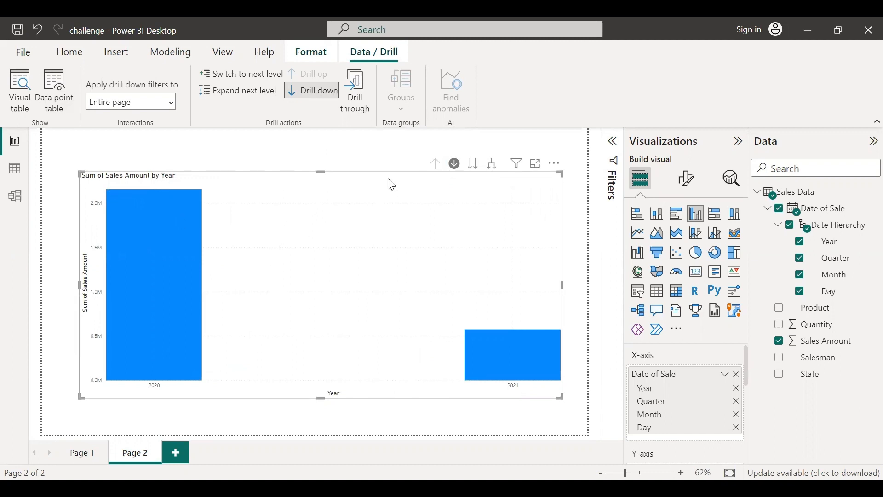
Step: Drill down into the 2021 column and its Qtr 1 to show the monthly sales
mouse_move(528, 374)
click(531, 358)
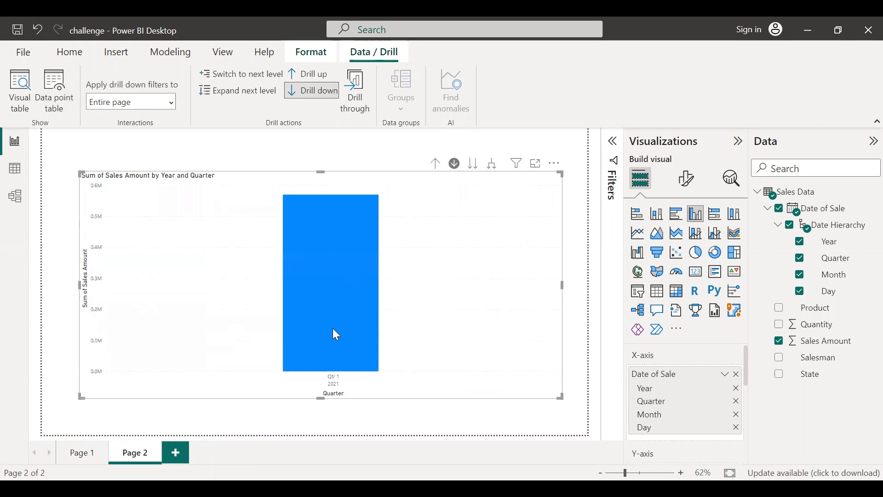
click(331, 260)
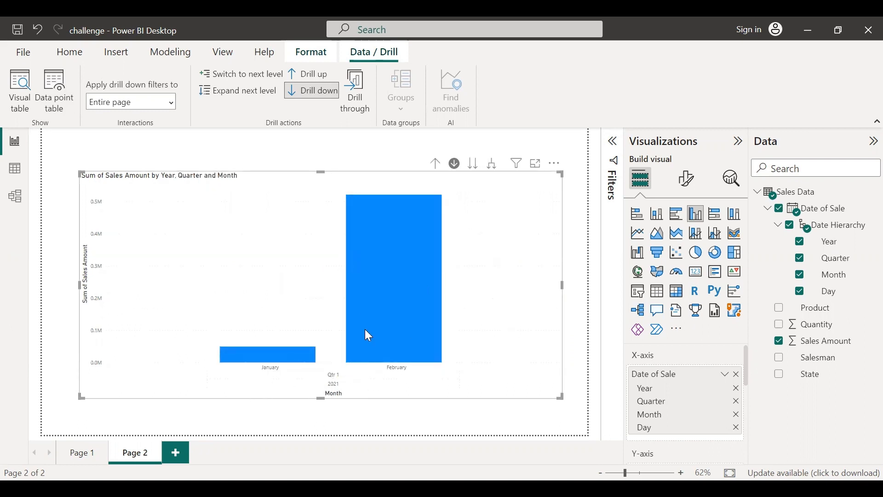
Step: Drill down into the February 2021 column to show its daily sales, and drill the chart back up to the Year level
click(379, 299)
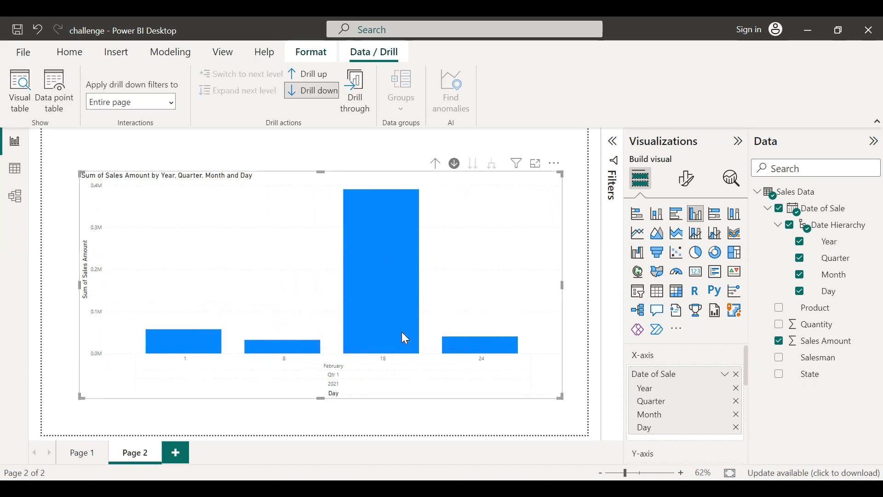
click(436, 164)
click(435, 164)
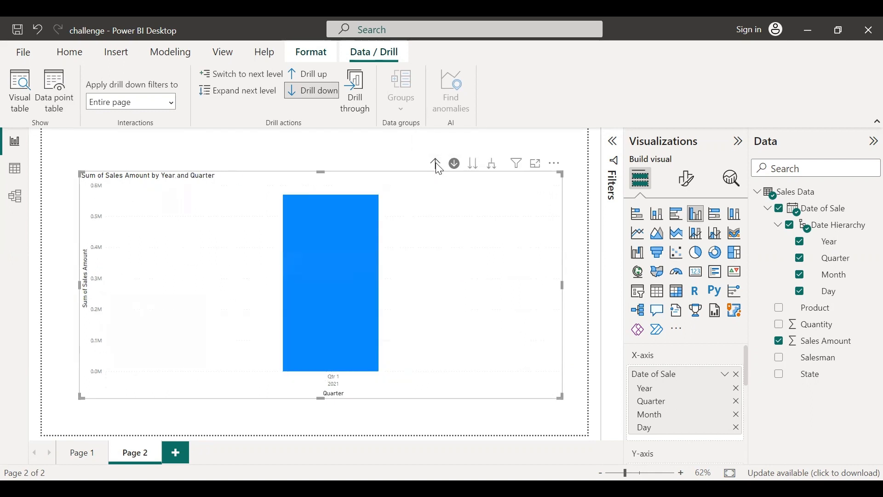
click(436, 165)
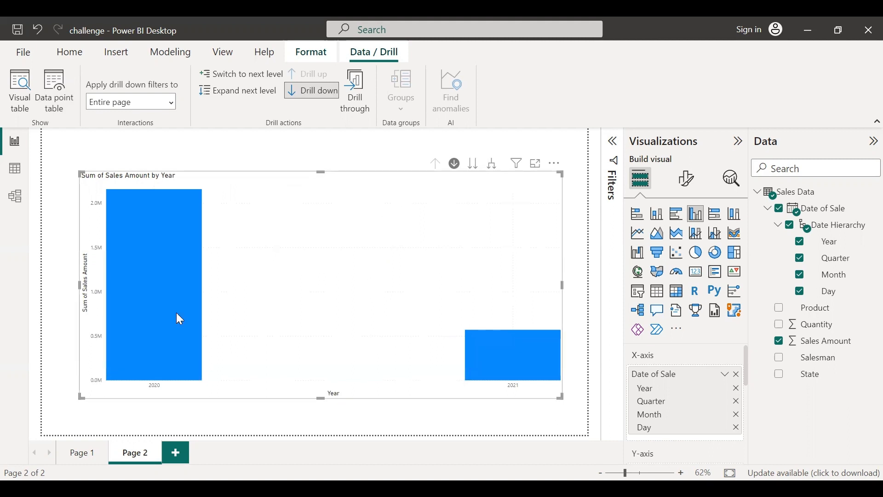
Step: Turn off drill-down mode for the Sales Amount column chart and deselect the chart
mouse_move(176, 313)
click(310, 93)
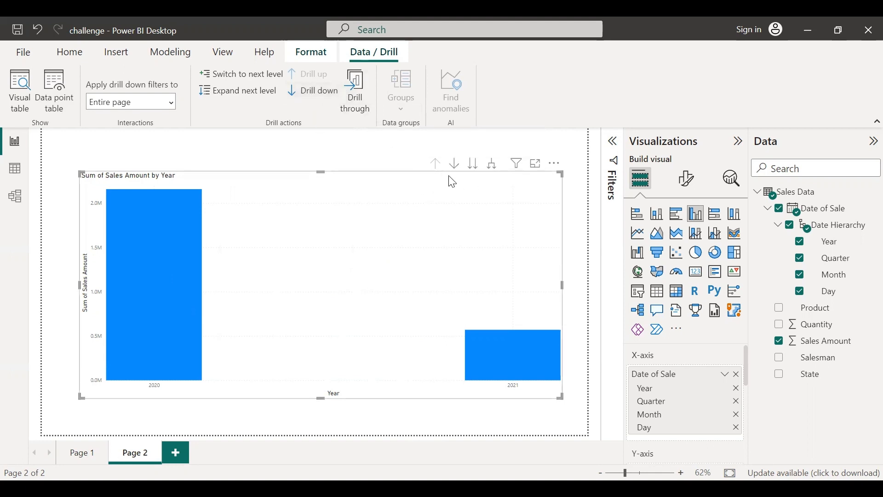
click(455, 150)
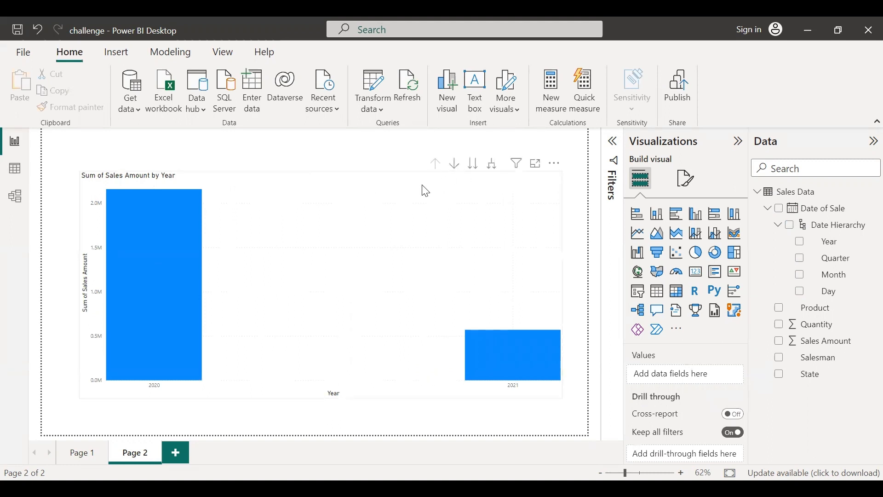
Step: Highlight the 2020 and 2021 columns in turn, clear the highlighting, and turn drill-down mode back on for the chart
click(195, 229)
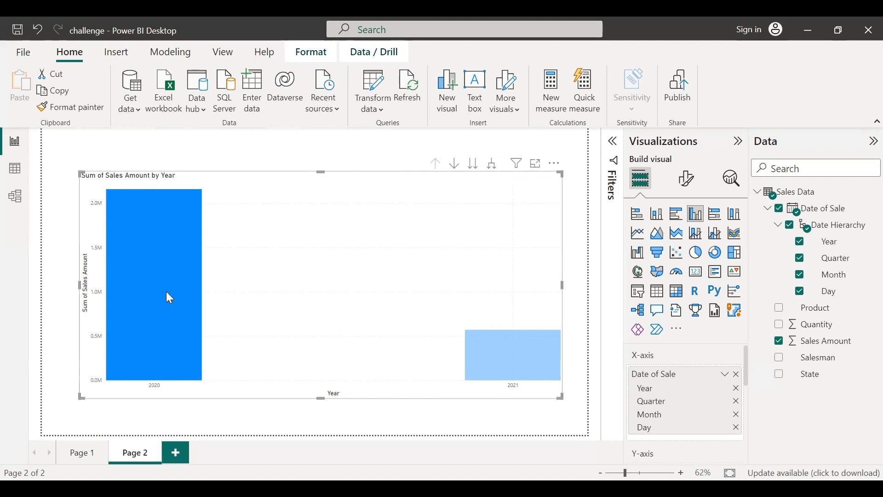
mouse_move(169, 280)
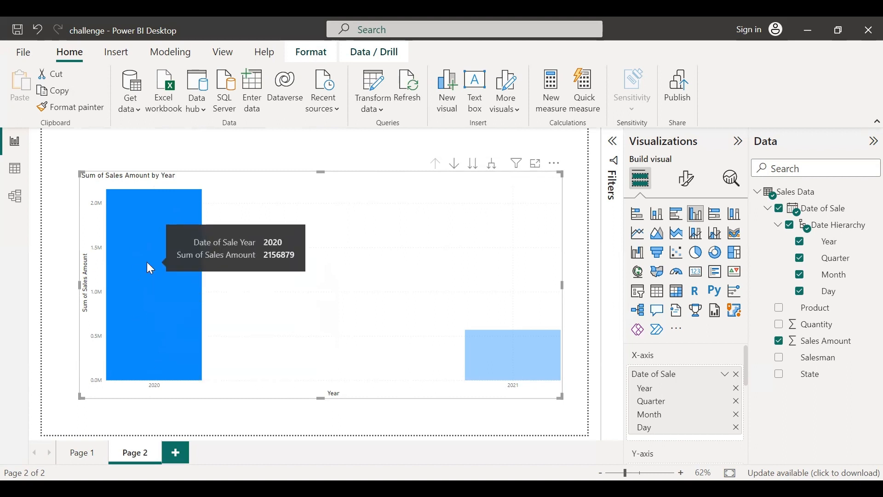
click(504, 352)
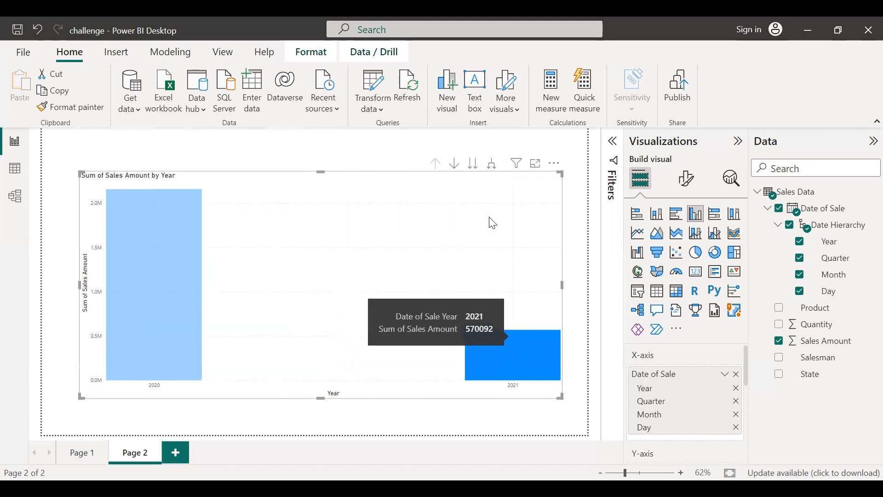
click(469, 182)
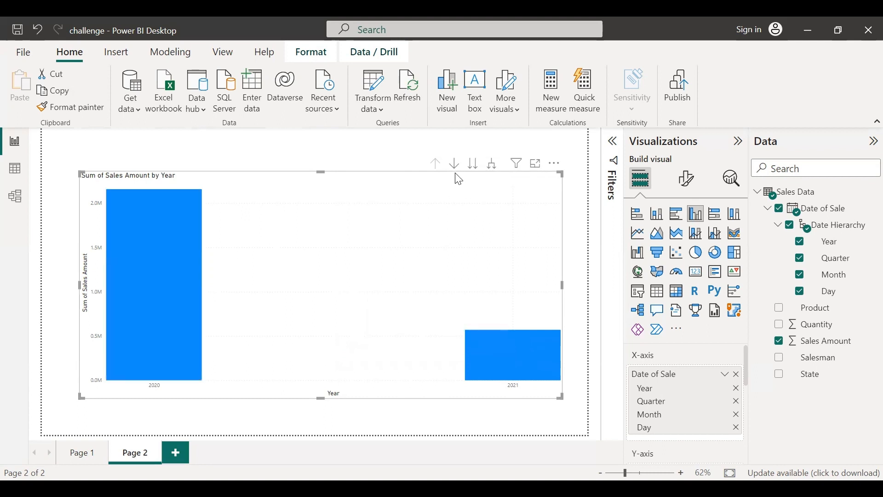
click(455, 164)
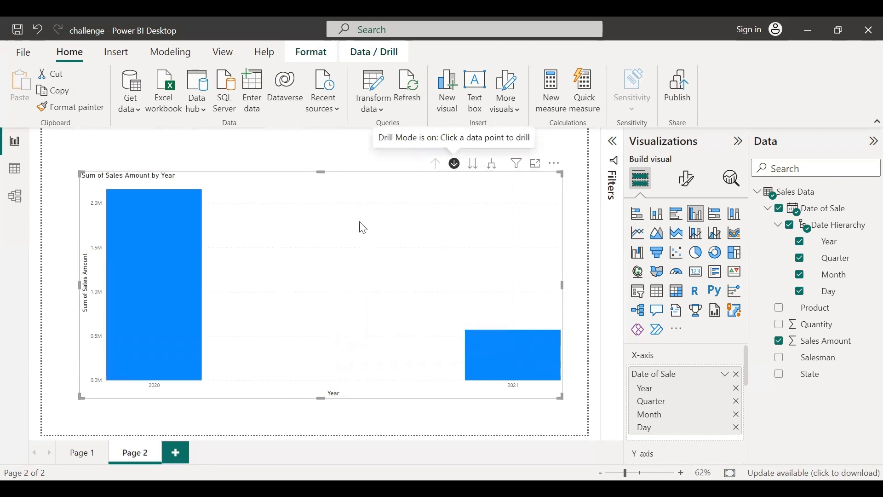